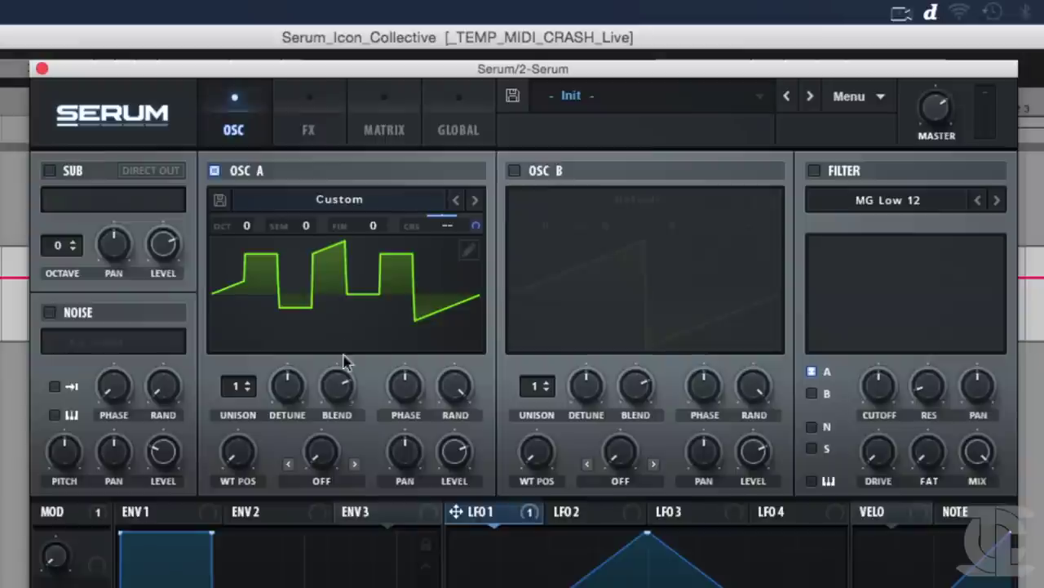
Open oscillator A's wavetable list and browse the Digital category
{"action": "left_click", "coordinate": [367, 199]}
Load DUB_BASS into oscillator A, sweep its wavetable position between 27 and 95, and reshape the remap curve
{"action": "mouse_move", "coordinate": [308, 240]}
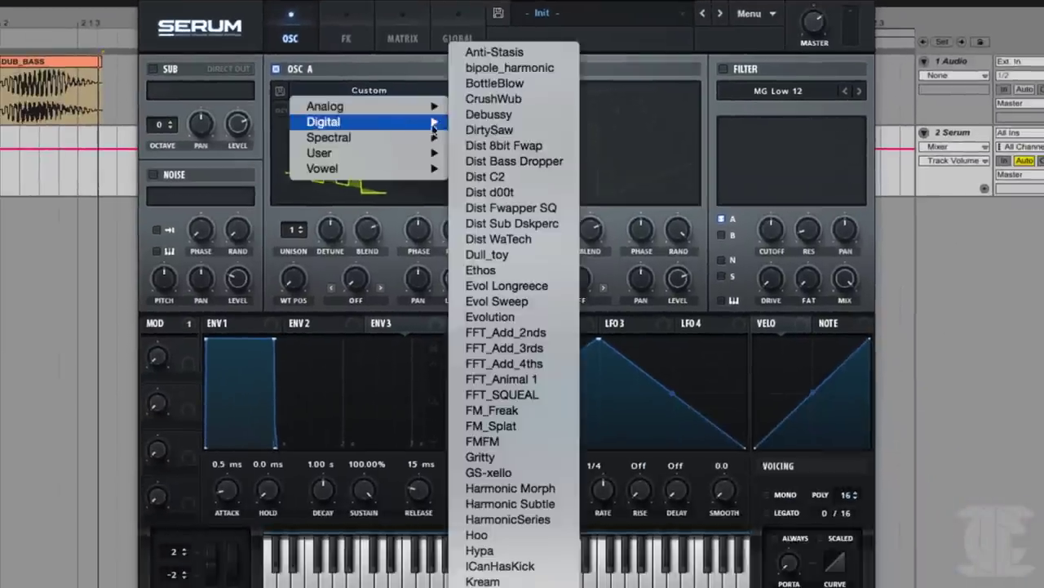
{"action": "left_click", "coordinate": [532, 356]}
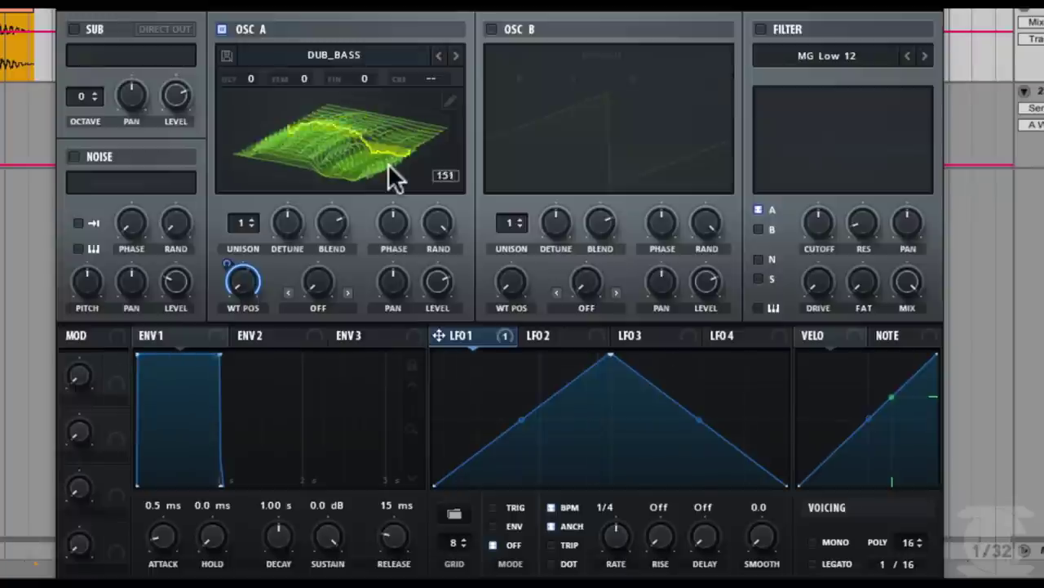
{"action": "left_click_drag", "start_coordinate": [243, 281], "coordinate": [237, 240]}
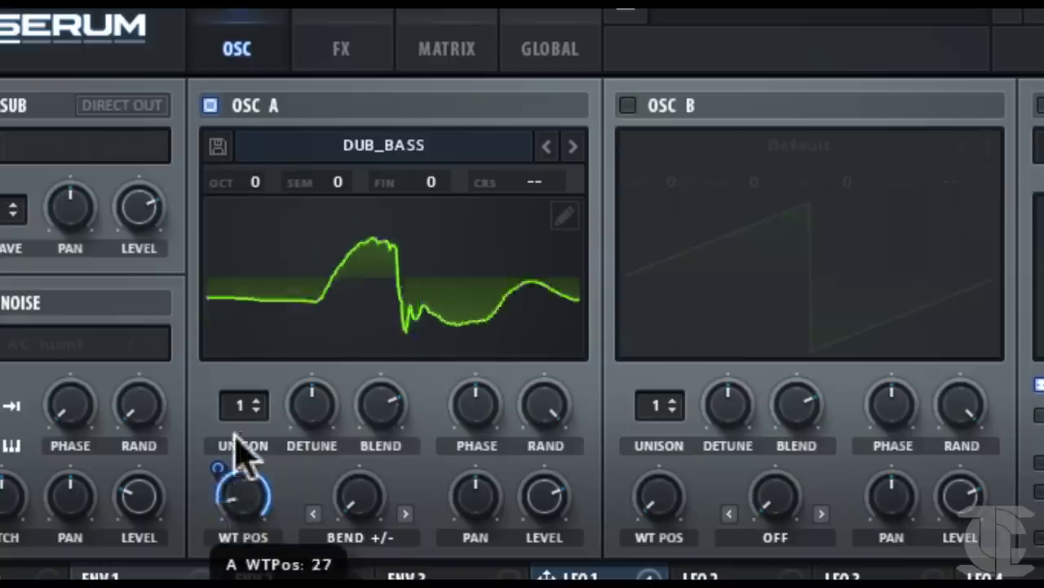
{"action": "left_click_drag", "start_coordinate": [243, 457], "coordinate": [256, 408]}
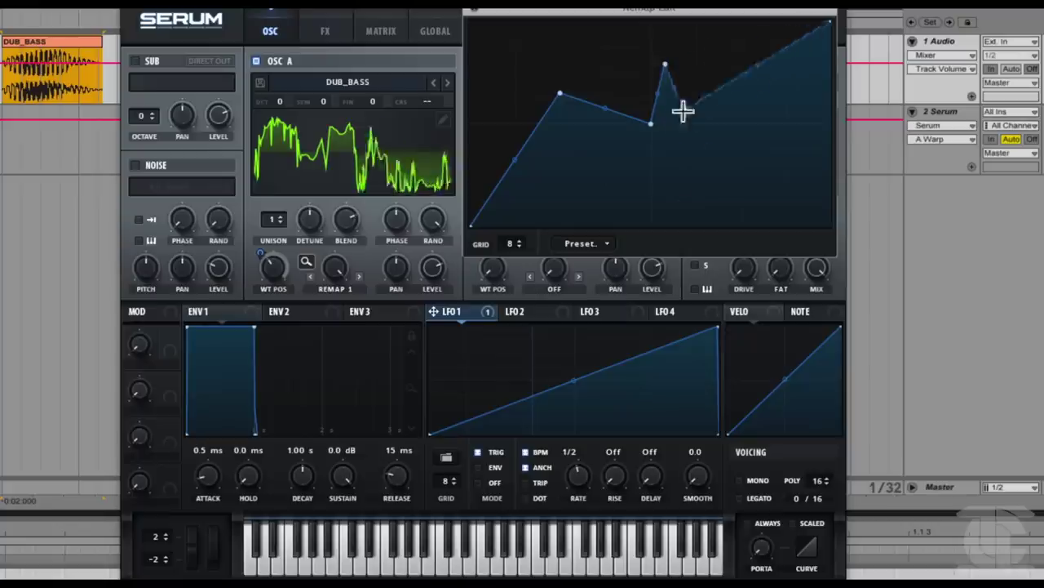
{"action": "left_click_drag", "start_coordinate": [683, 110], "coordinate": [711, 109]}
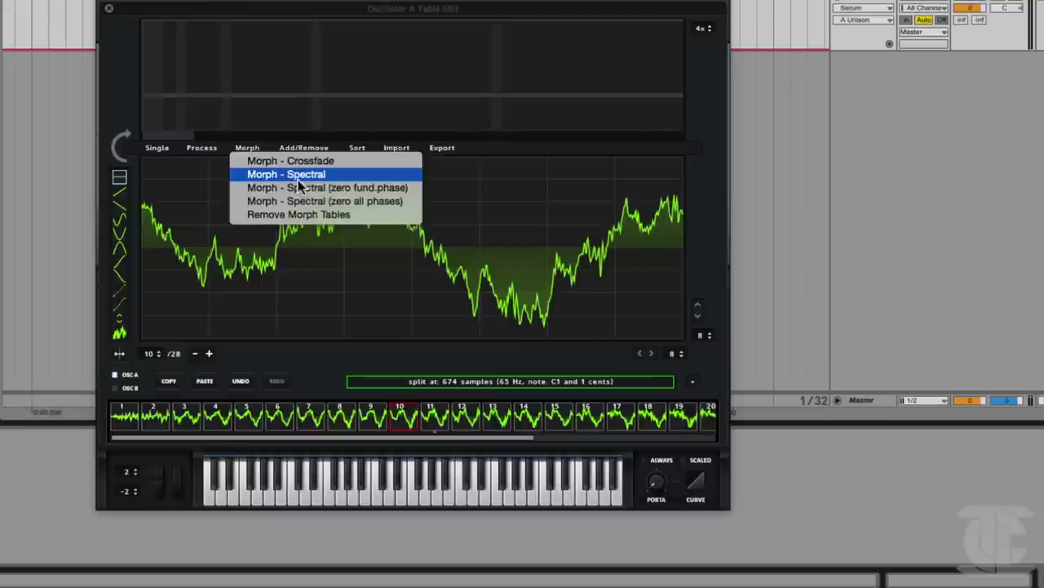
Spectrally morph the DUB_BASS wavetable to 256 frames and view frame 20
{"action": "left_click", "coordinate": [299, 187]}
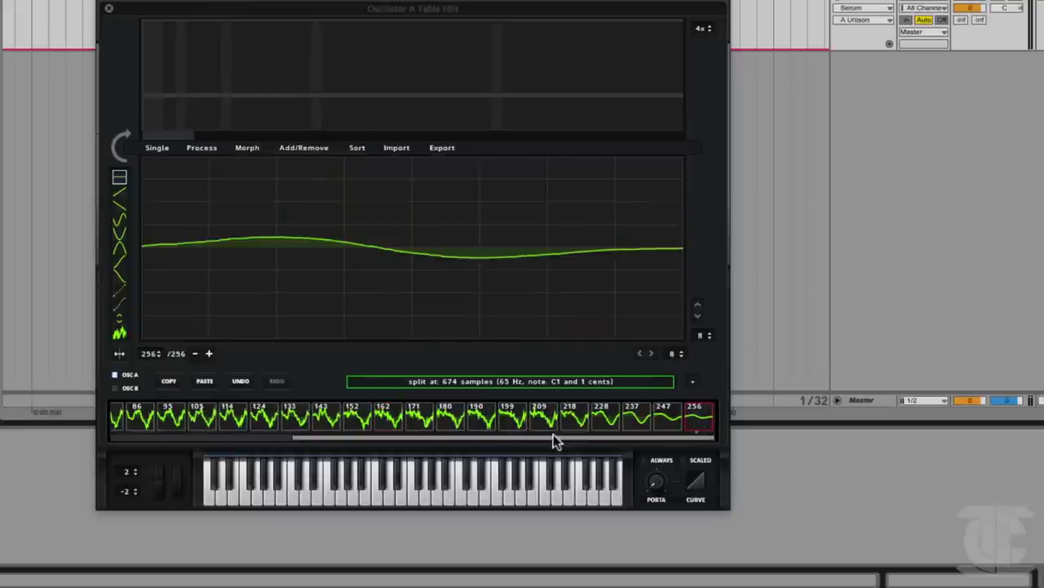
{"action": "left_click_drag", "start_coordinate": [553, 435], "coordinate": [367, 430]}
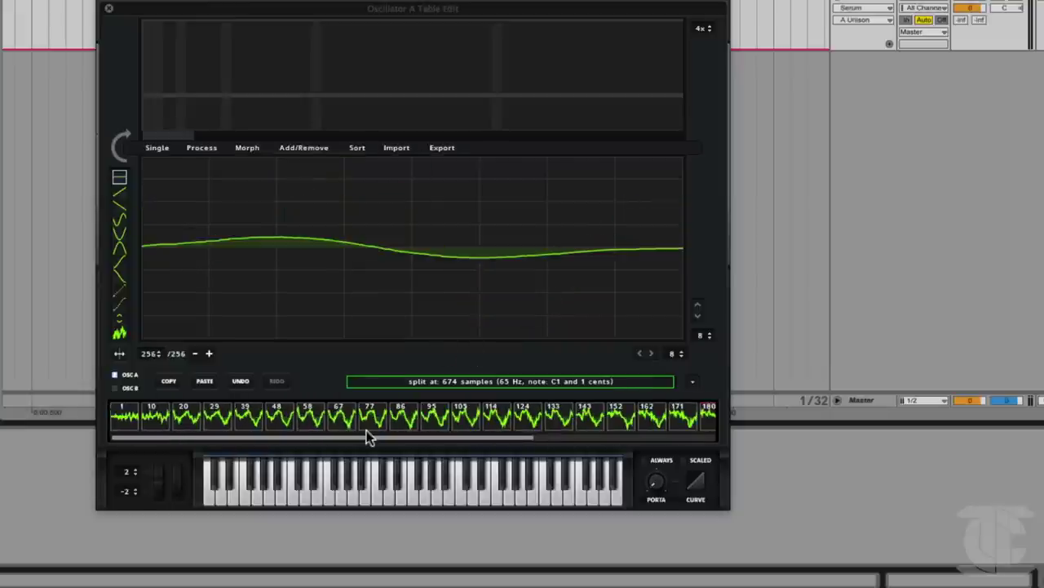
{"action": "left_click", "coordinate": [189, 416]}
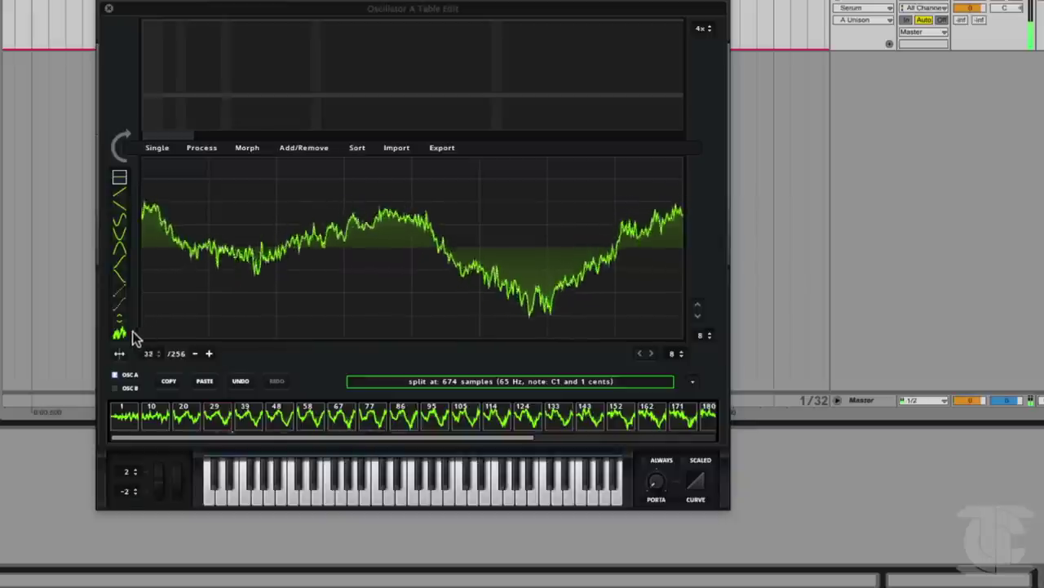
Close the wavetable editor and tour the FX, MATRIX and GLOBAL pages before returning to OSC
{"action": "left_click", "coordinate": [109, 13]}
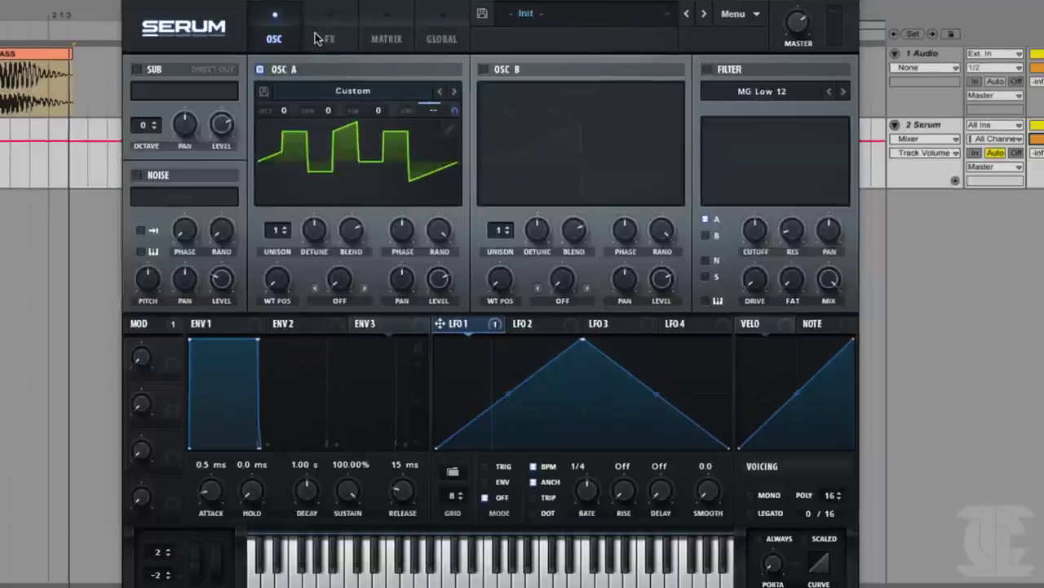
{"action": "left_click", "coordinate": [505, 90]}
{"action": "left_click", "coordinate": [444, 82]}
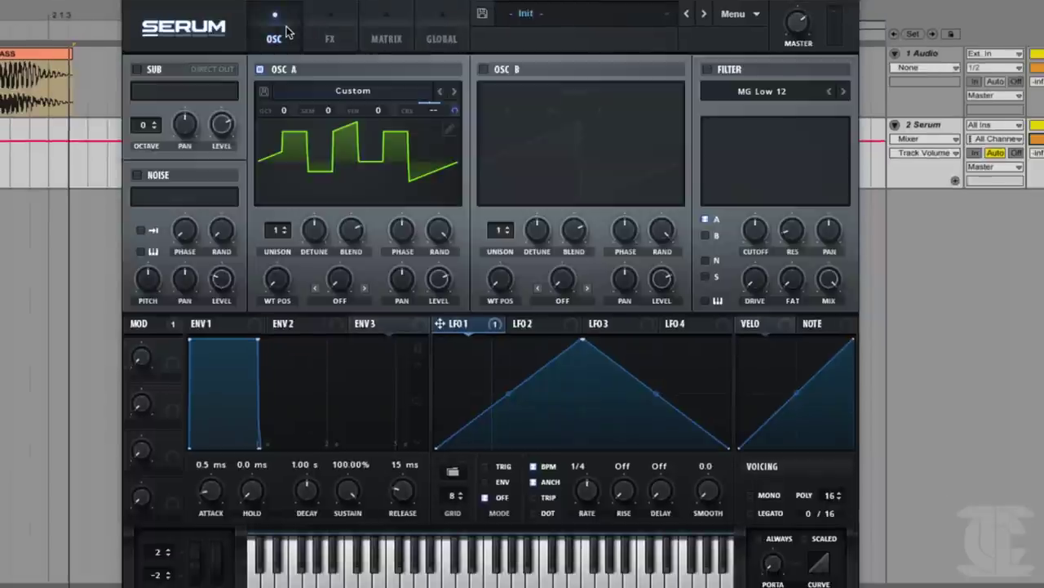
{"action": "left_click", "coordinate": [329, 38]}
{"action": "left_click", "coordinate": [384, 38]}
{"action": "left_click", "coordinate": [433, 41]}
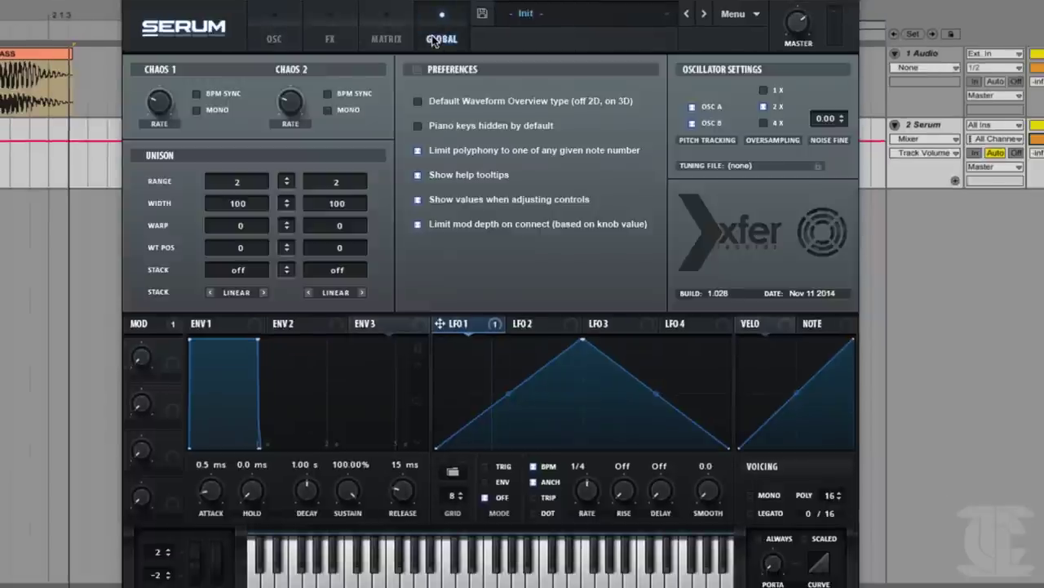
{"action": "left_click", "coordinate": [277, 33]}
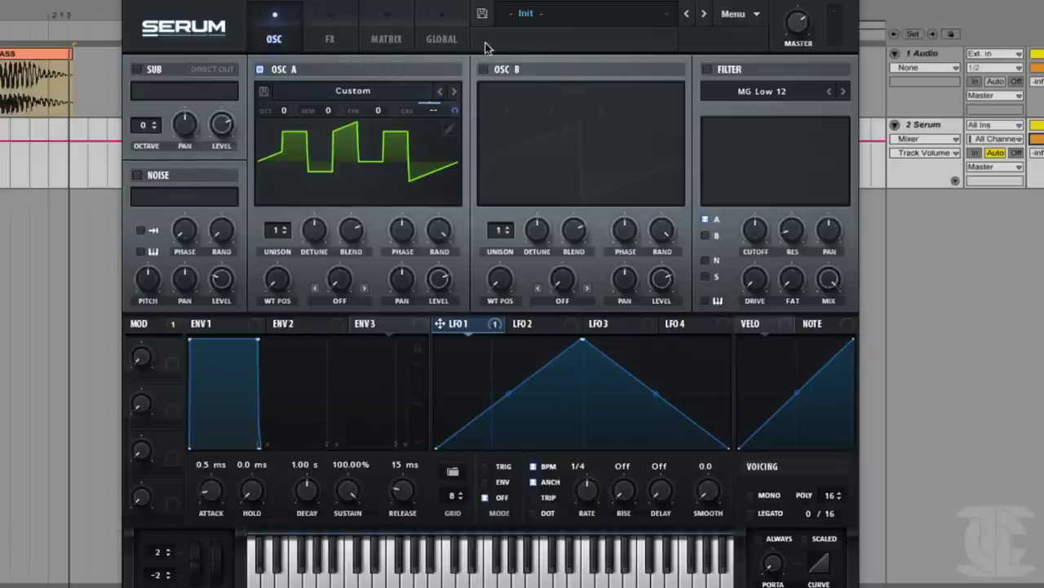
Browse the preset categories without loading one, then bring up the general Menu commands
{"action": "left_click", "coordinate": [527, 18]}
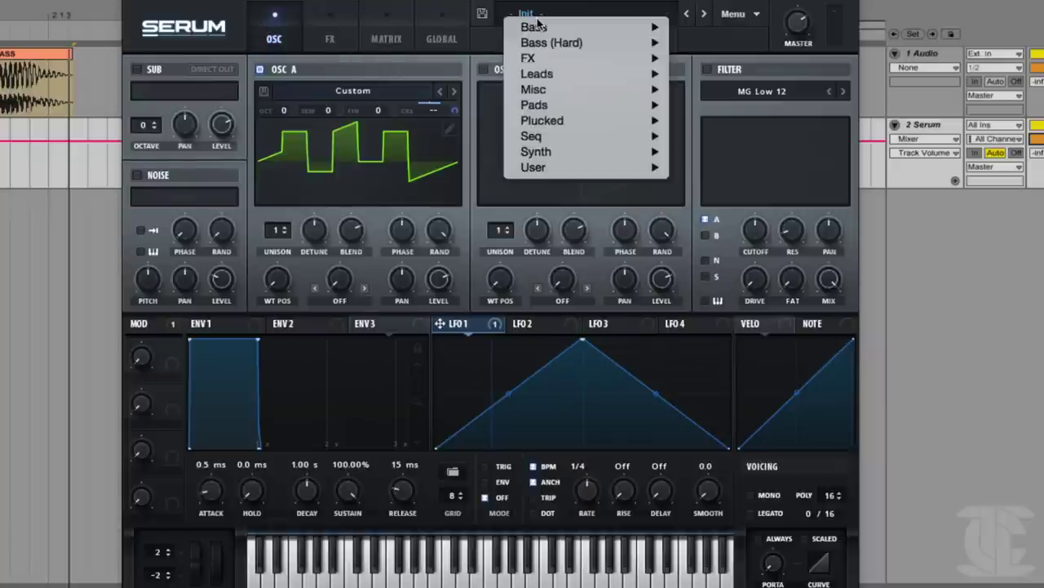
{"action": "mouse_move", "coordinate": [541, 59]}
{"action": "mouse_move", "coordinate": [574, 120]}
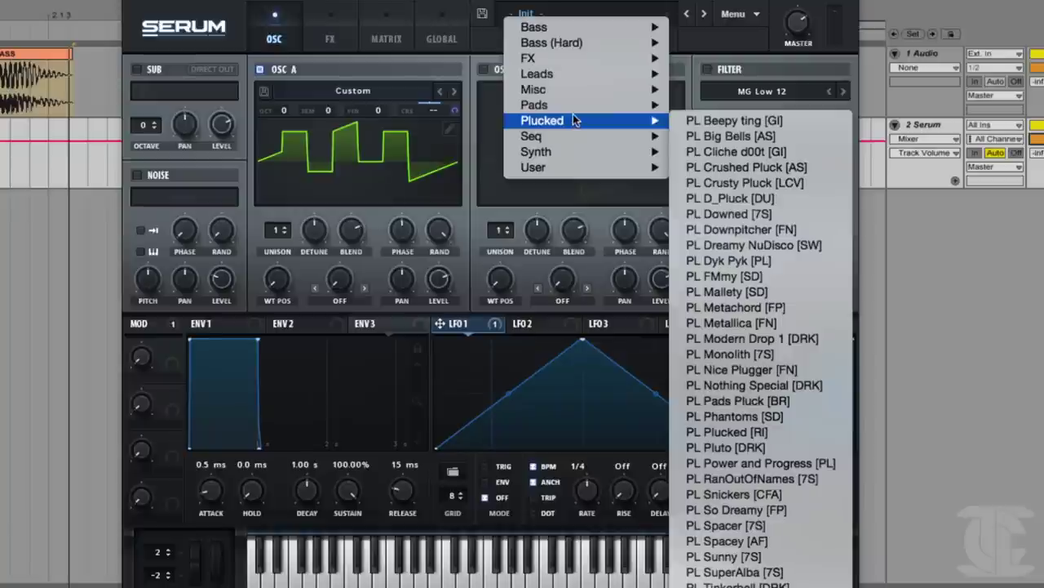
{"action": "left_click", "coordinate": [529, 17]}
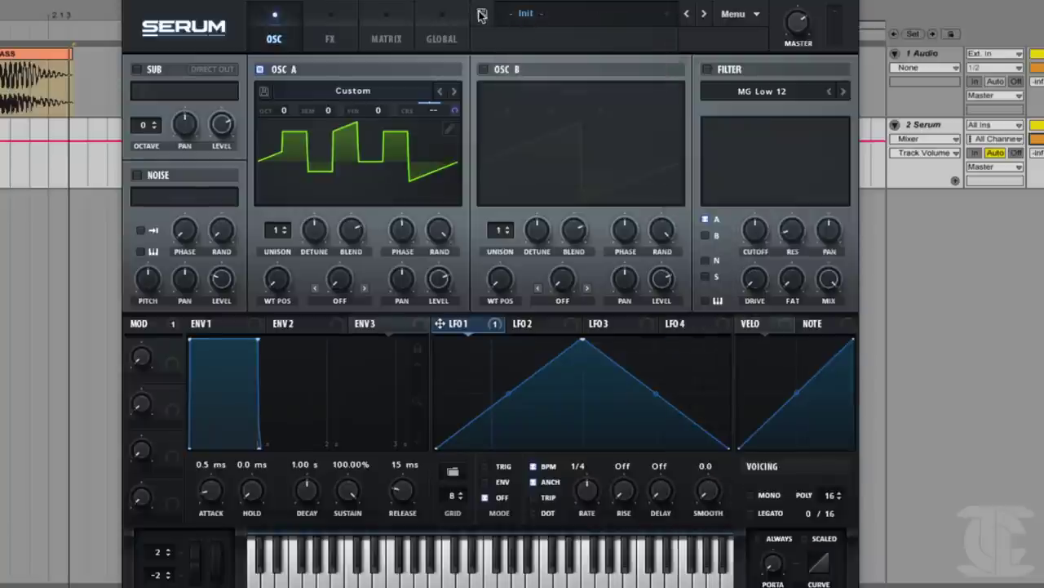
{"action": "left_click", "coordinate": [735, 17]}
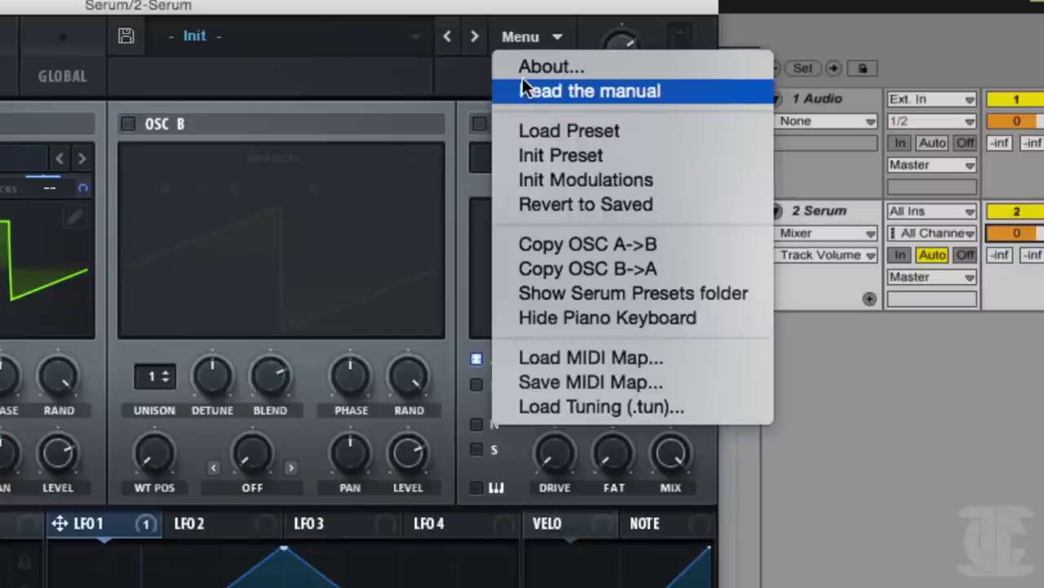
Choose Read the manual to open Serum's PDF manual
{"action": "left_click", "coordinate": [539, 92]}
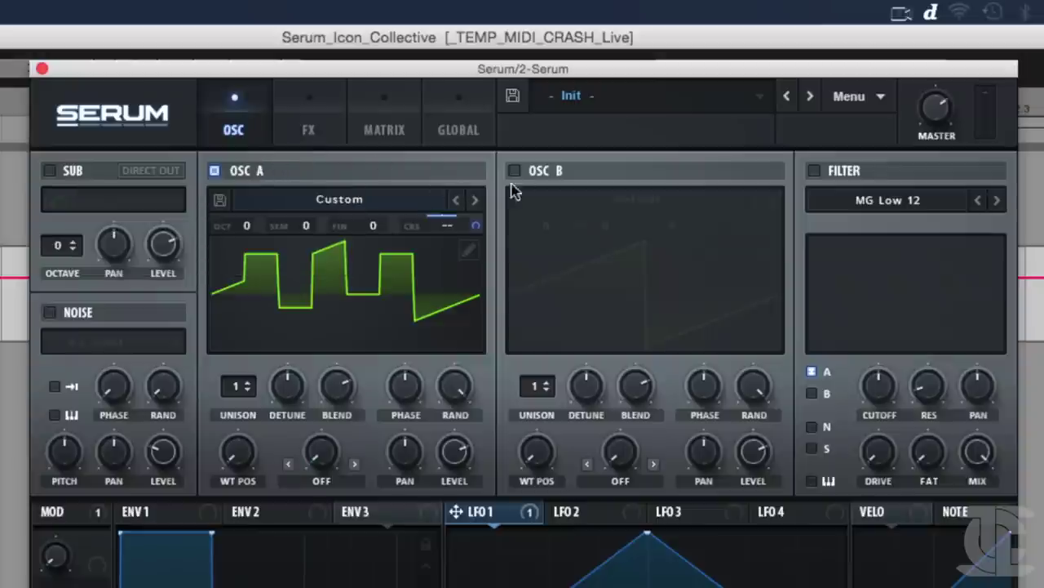
Show oscillator A in 3D, load Digital > Dist 8bit Fwap, and enable a triangle sub oscillator
{"action": "left_click", "coordinate": [343, 347]}
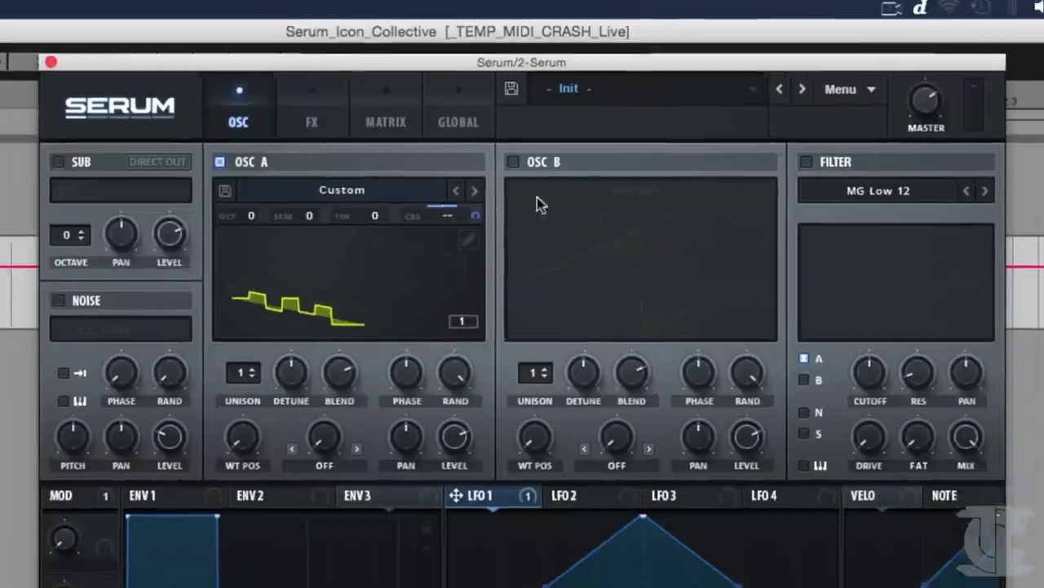
{"action": "left_click", "coordinate": [359, 199]}
{"action": "mouse_move", "coordinate": [376, 247]}
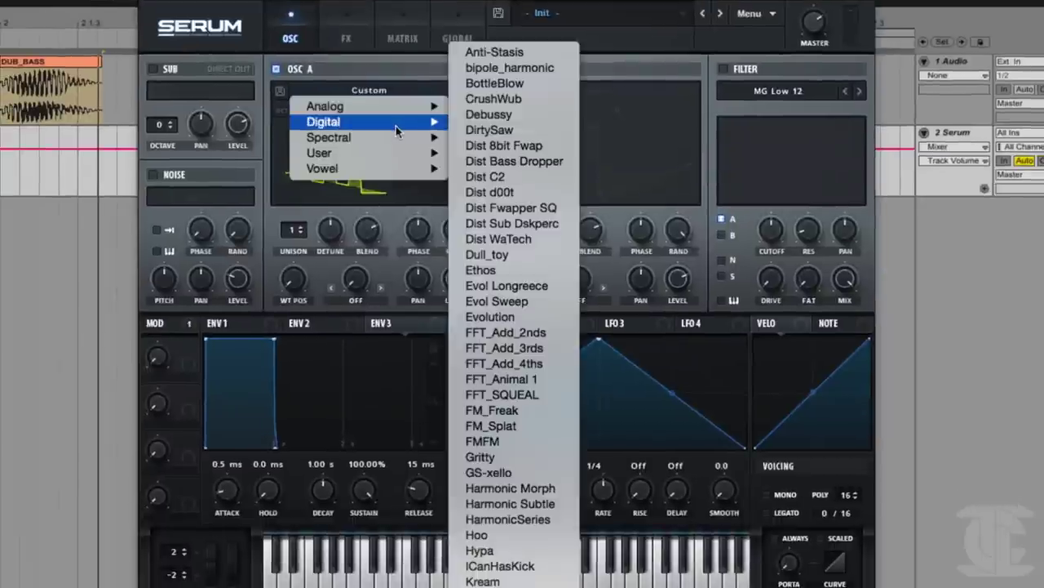
{"action": "left_click", "coordinate": [496, 145]}
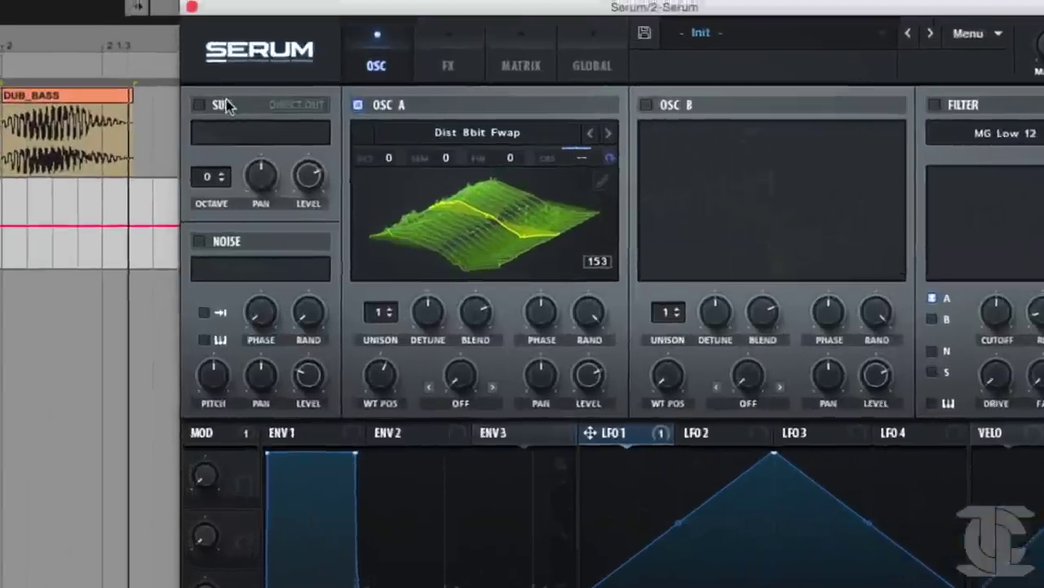
{"action": "left_click", "coordinate": [167, 68]}
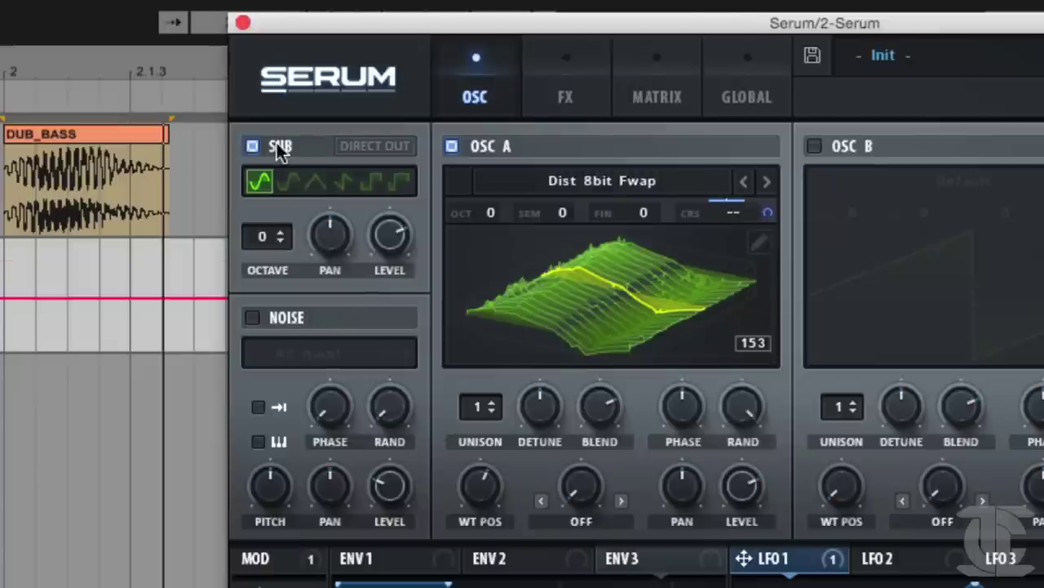
{"action": "left_click", "coordinate": [315, 180]}
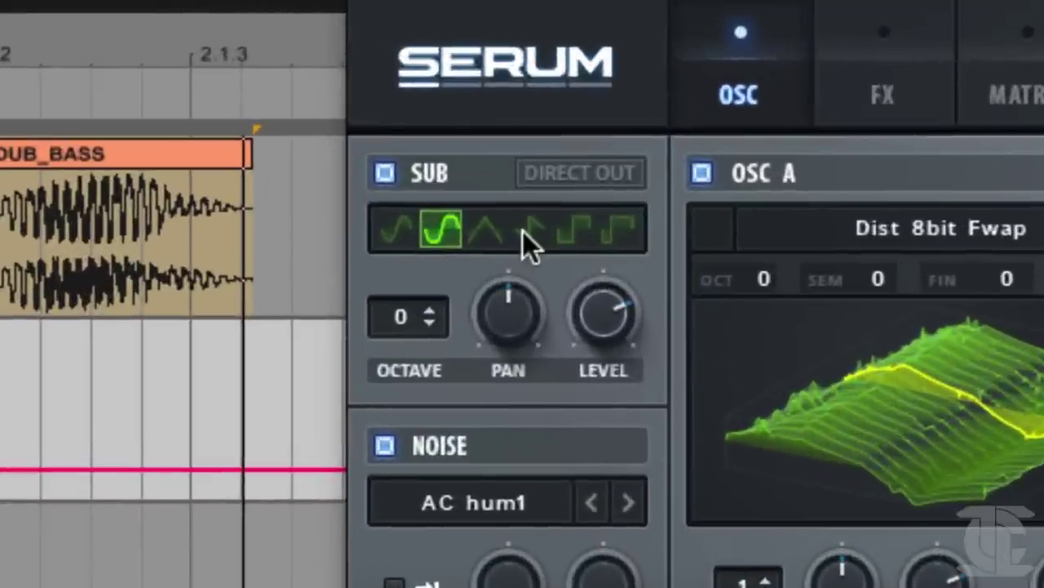
Try the sub oscillator's triangle, saw and other waveform shapes
{"action": "left_click", "coordinate": [489, 231]}
{"action": "left_click", "coordinate": [531, 231]}
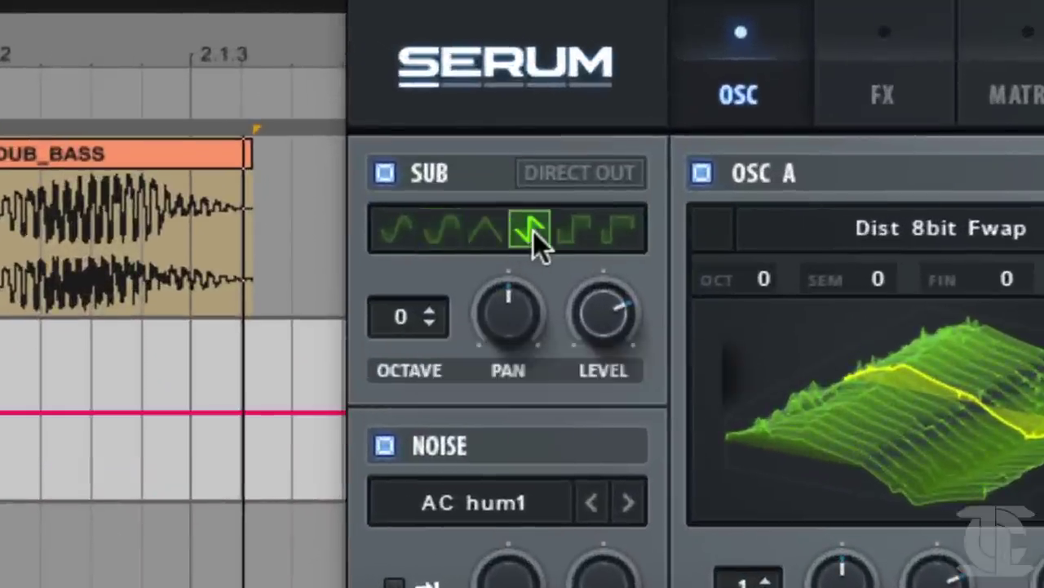
{"action": "left_click", "coordinate": [620, 231]}
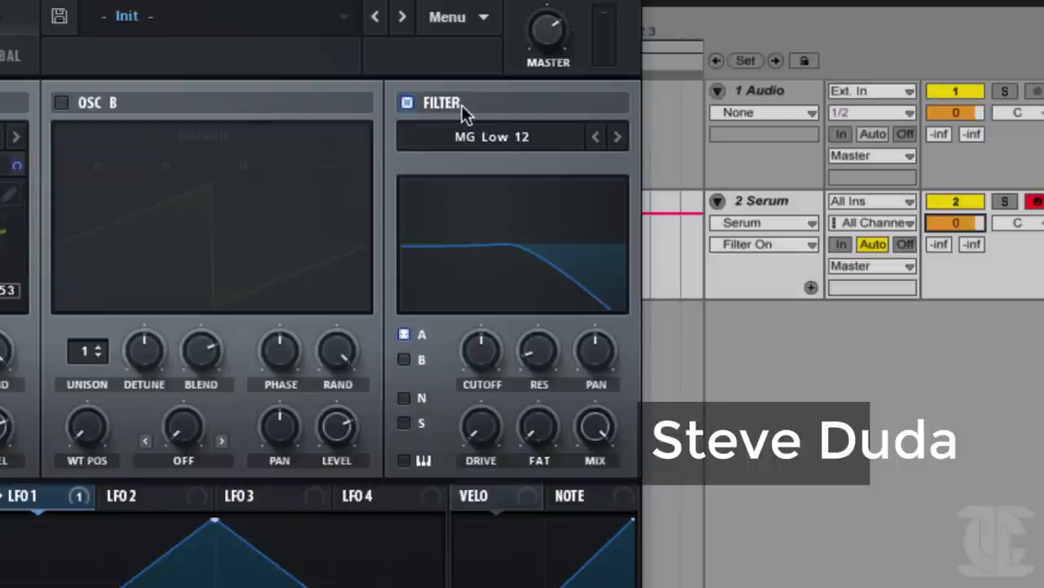
Route oscillators A and B plus noise into the filter, lower the cutoff, and browse filter types to Flanges
{"action": "left_click", "coordinate": [404, 335]}
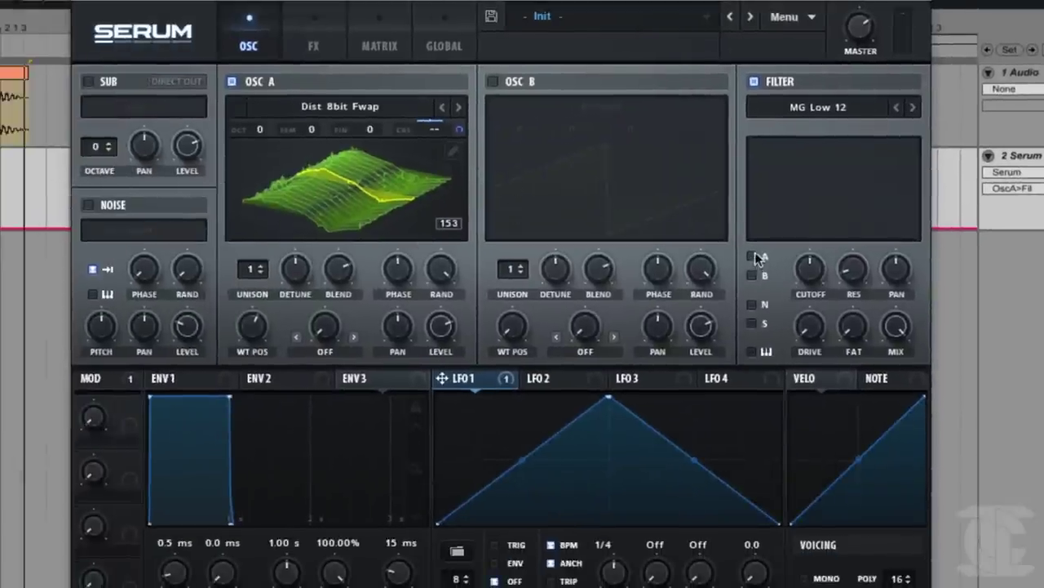
{"action": "left_click", "coordinate": [753, 256]}
{"action": "left_click", "coordinate": [752, 304]}
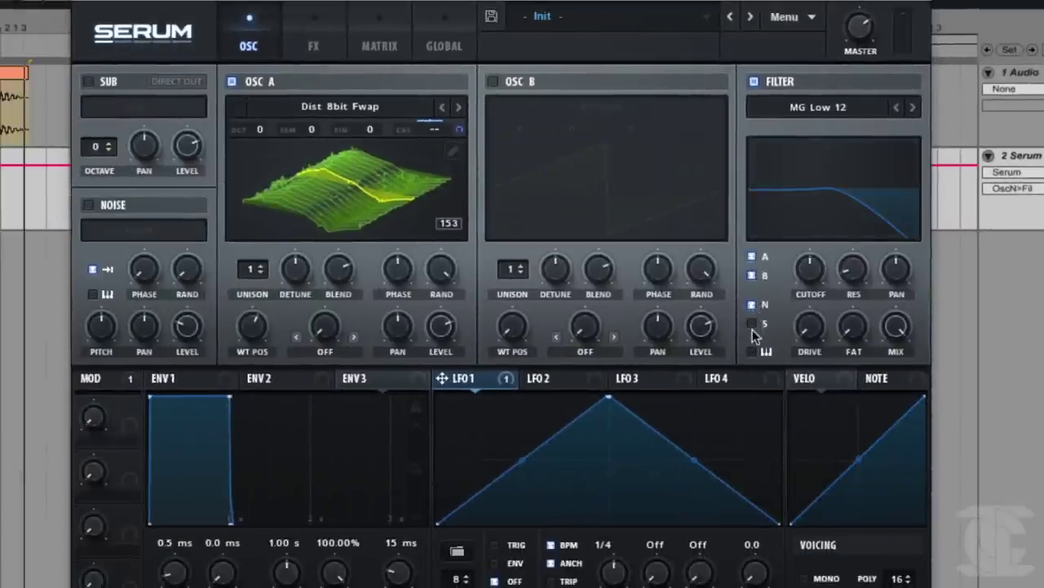
{"action": "left_click", "coordinate": [752, 275]}
{"action": "left_click_drag", "start_coordinate": [810, 268], "coordinate": [810, 288]}
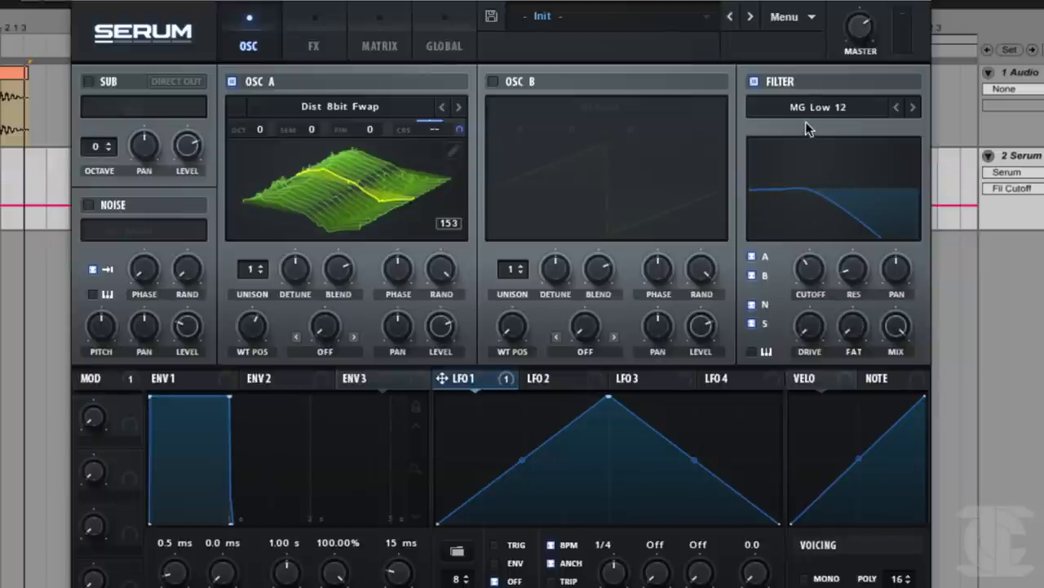
{"action": "left_click", "coordinate": [811, 107]}
{"action": "mouse_move", "coordinate": [795, 160]}
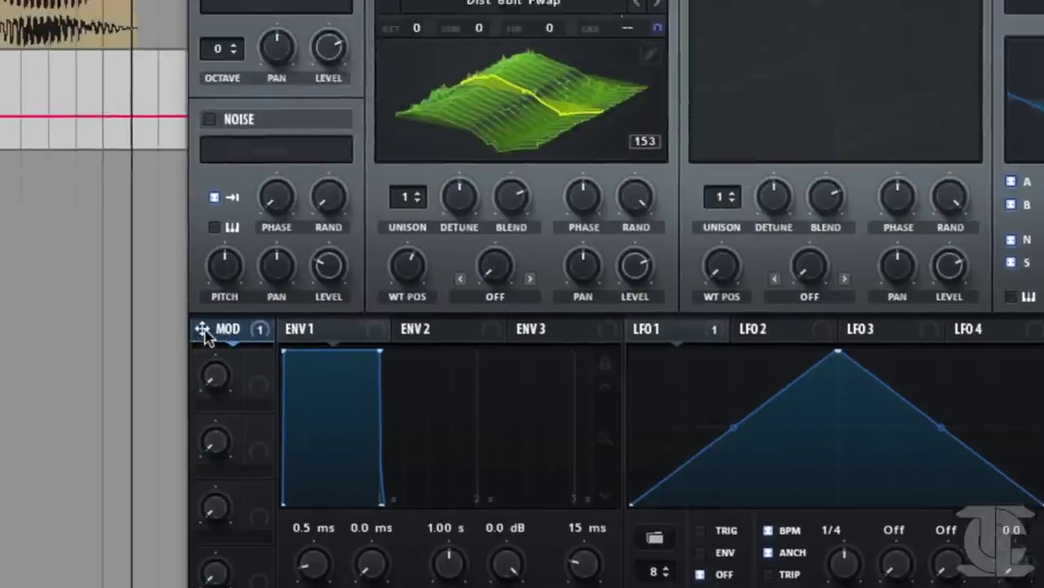
Assign the macro to oscillator A detune and give Envelope 3 a 12.2 s release
{"action": "left_click_drag", "start_coordinate": [158, 148], "coordinate": [416, 21]}
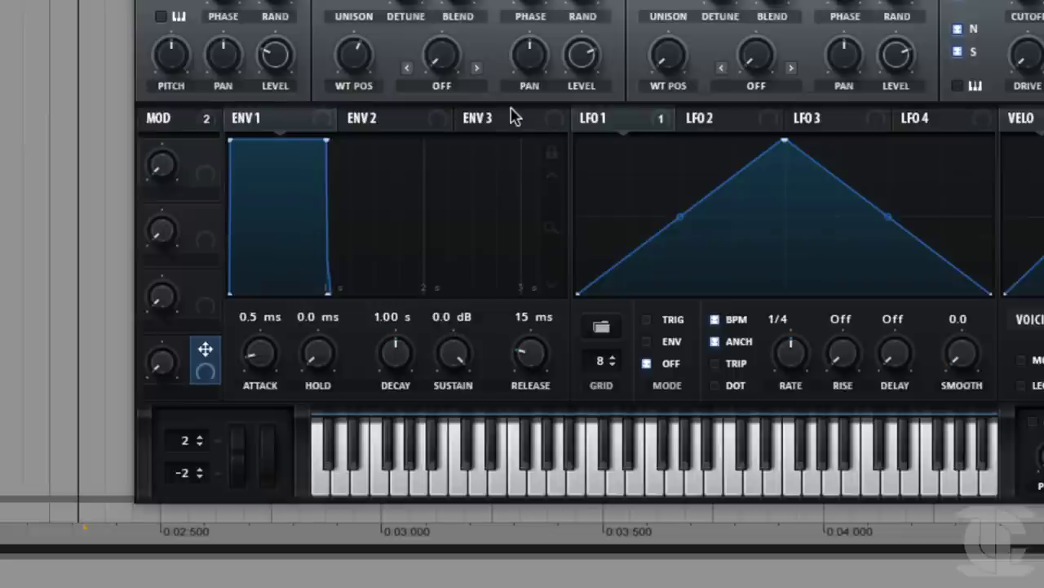
{"action": "left_click_drag", "start_coordinate": [324, 144], "coordinate": [317, 204]}
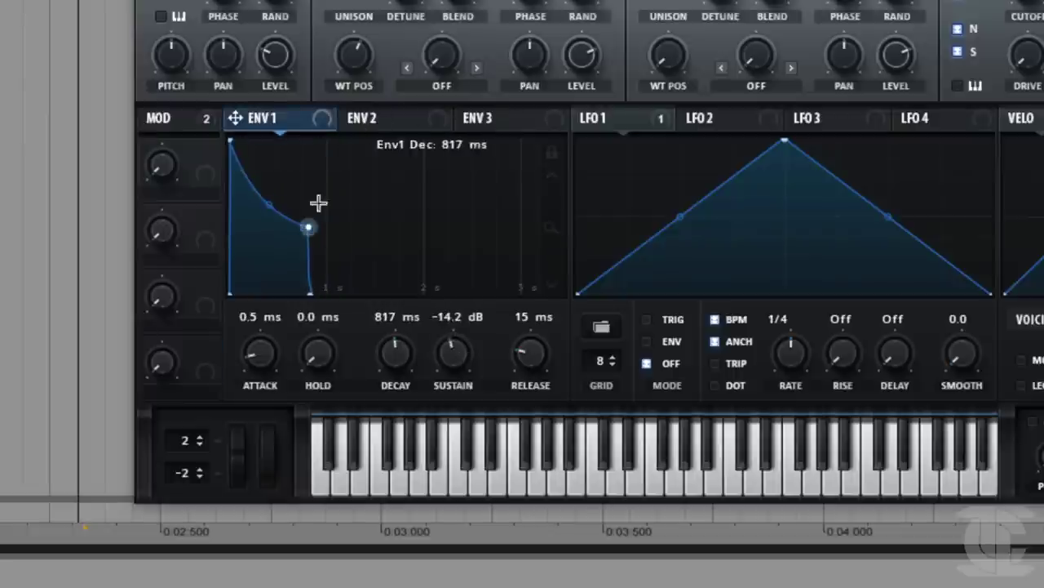
{"action": "key", "text": "ctrl+z"}
{"action": "left_click", "coordinate": [506, 122]}
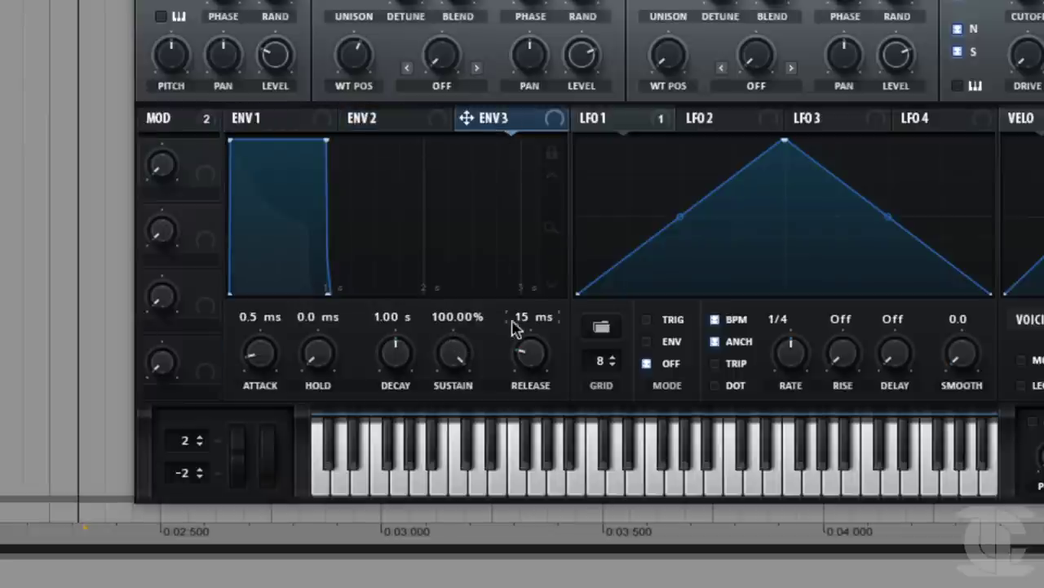
{"action": "left_click_drag", "start_coordinate": [519, 322], "coordinate": [592, 249]}
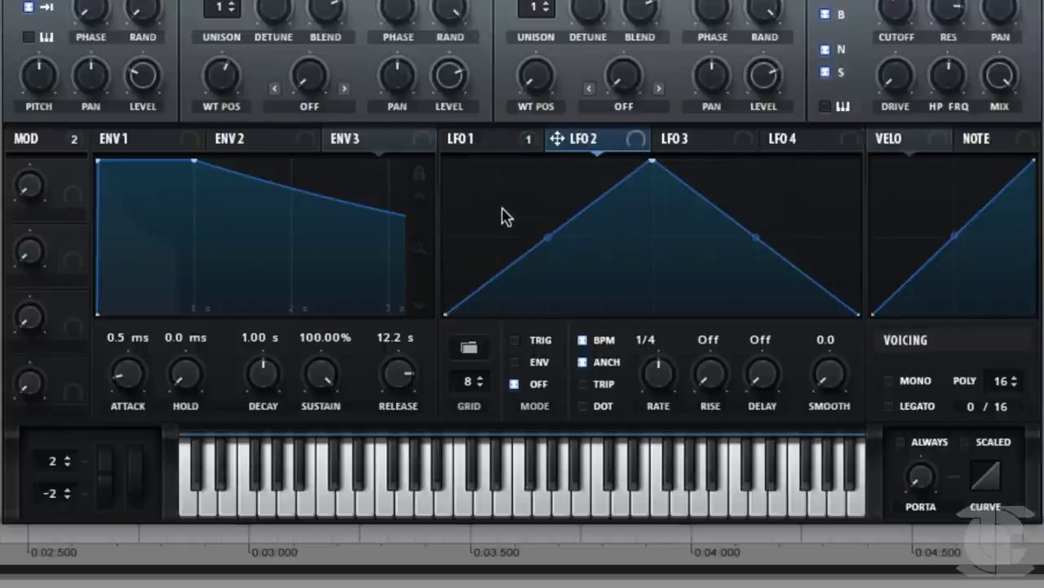
Paint a stepped staircase shape into LFO 2, comparing it with LFO 1 and LFO 3
{"action": "mouse_move", "coordinate": [504, 216]}
{"action": "left_mouse_down"}
{"action": "mouse_move", "coordinate": [697, 284]}
{"action": "mouse_move", "coordinate": [854, 169]}
{"action": "left_mouse_up"}
{"action": "left_click", "coordinate": [691, 140]}
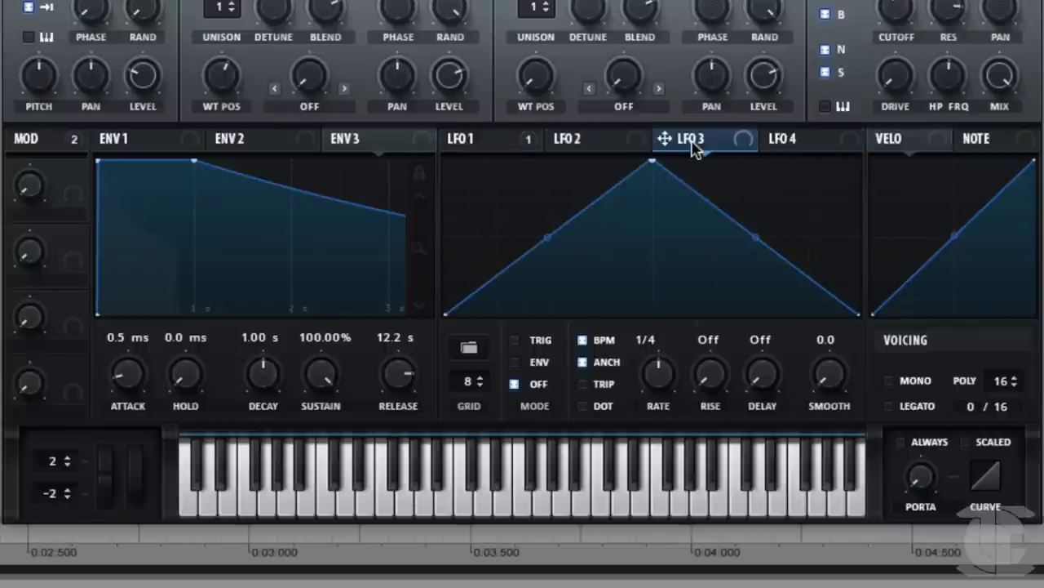
{"action": "left_click", "coordinate": [591, 140]}
{"action": "left_click", "coordinate": [534, 139]}
{"action": "left_click", "coordinate": [569, 143]}
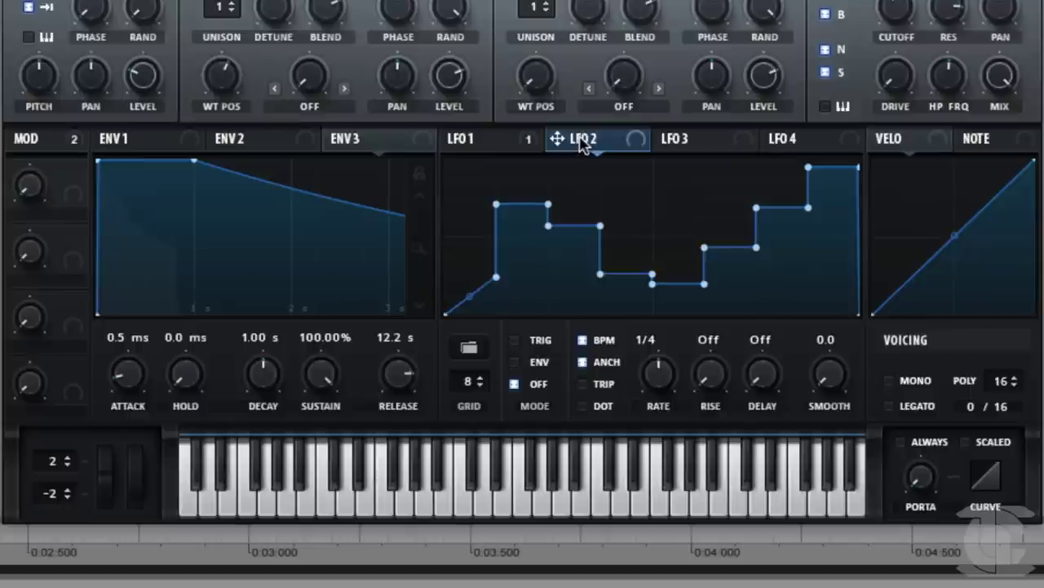
Route LFO 2 to the filter cutoff with a modulation amount of 54
{"action": "left_click_drag", "start_coordinate": [557, 141], "coordinate": [895, 13]}
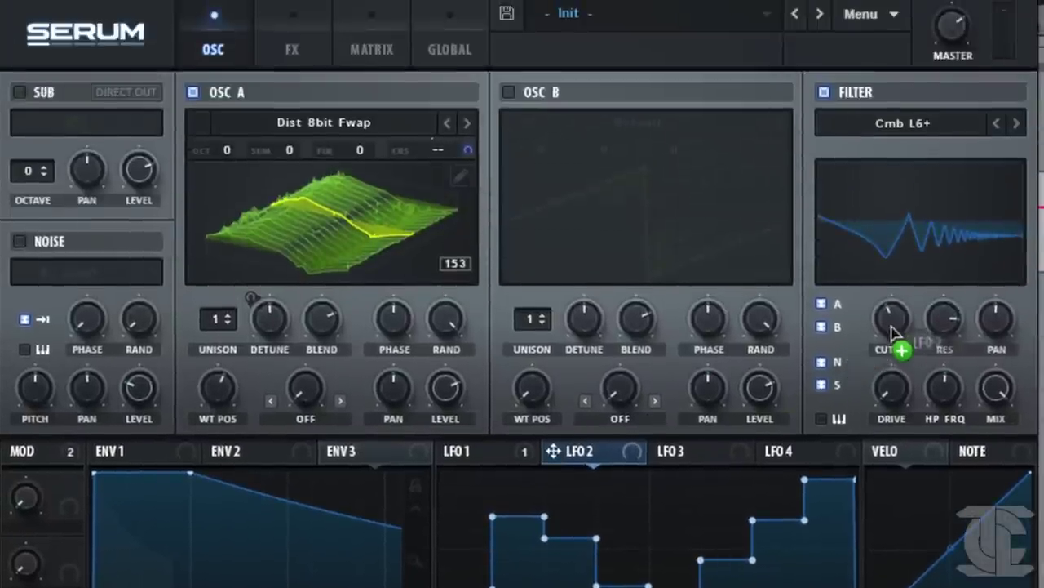
{"action": "left_click_drag", "start_coordinate": [890, 324], "coordinate": [862, 291]}
{"action": "mouse_move", "coordinate": [553, 450]}
{"action": "left_mouse_down"}
{"action": "mouse_move", "coordinate": [419, 310]}
{"action": "mouse_move", "coordinate": [217, 326]}
{"action": "mouse_move", "coordinate": [82, 208]}
{"action": "mouse_move", "coordinate": [37, 193]}
{"action": "mouse_move", "coordinate": [41, 305]}
{"action": "mouse_move", "coordinate": [103, 340]}
{"action": "mouse_move", "coordinate": [31, 322]}
{"action": "mouse_move", "coordinate": [45, 390]}
{"action": "mouse_move", "coordinate": [107, 422]}
{"action": "mouse_move", "coordinate": [147, 417]}
{"action": "mouse_move", "coordinate": [25, 347]}
{"action": "mouse_move", "coordinate": [44, 396]}
{"action": "mouse_move", "coordinate": [433, 452]}
{"action": "mouse_move", "coordinate": [553, 447]}
{"action": "left_mouse_up"}
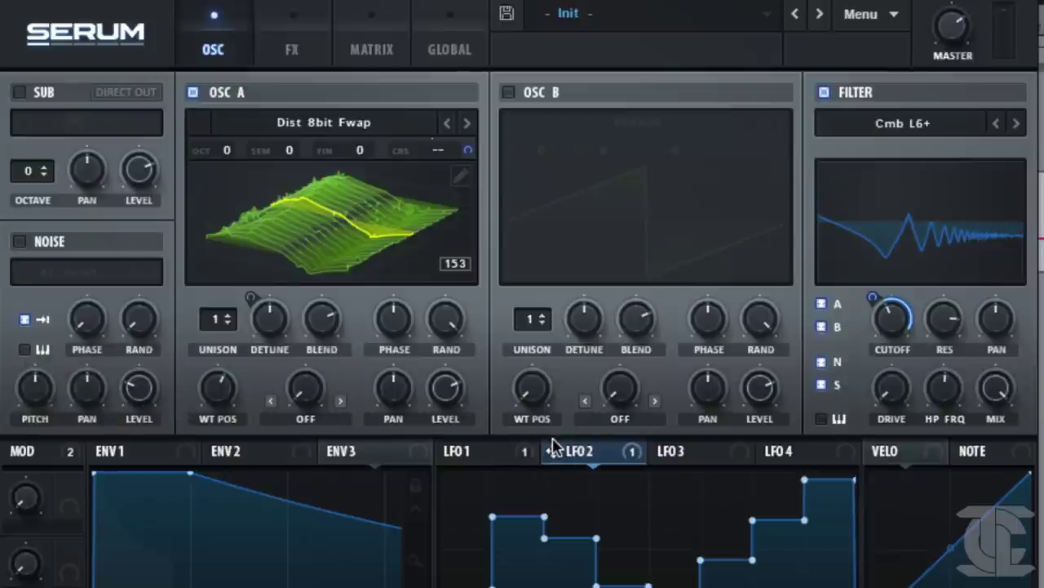
Enable the Hyper/Dimension and Distortion effects, moving Distortion ahead of Hyper/Dimension in the chain
{"action": "left_click", "coordinate": [317, 47]}
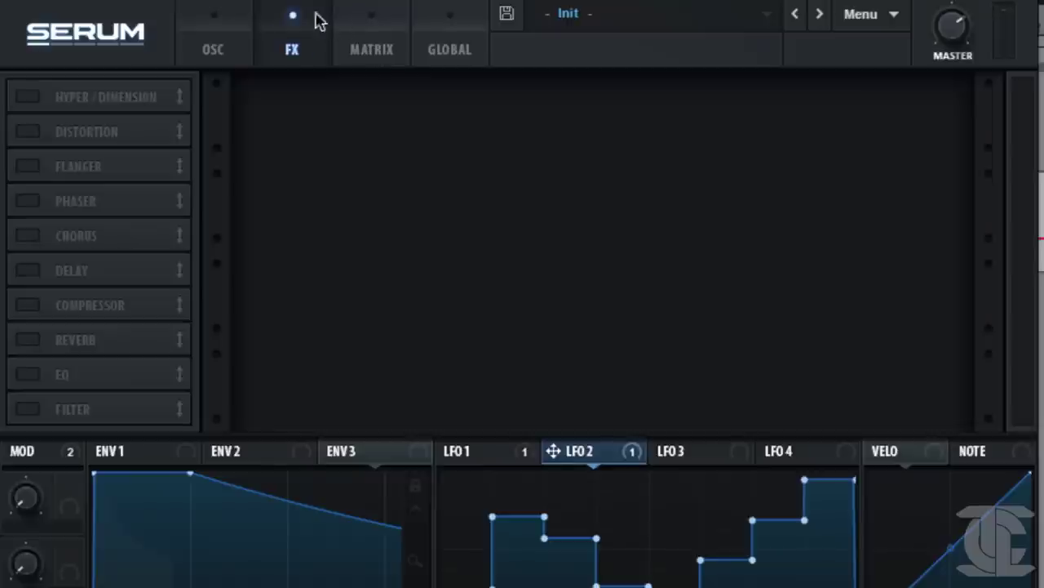
{"action": "left_click", "coordinate": [35, 96]}
{"action": "left_click", "coordinate": [35, 131]}
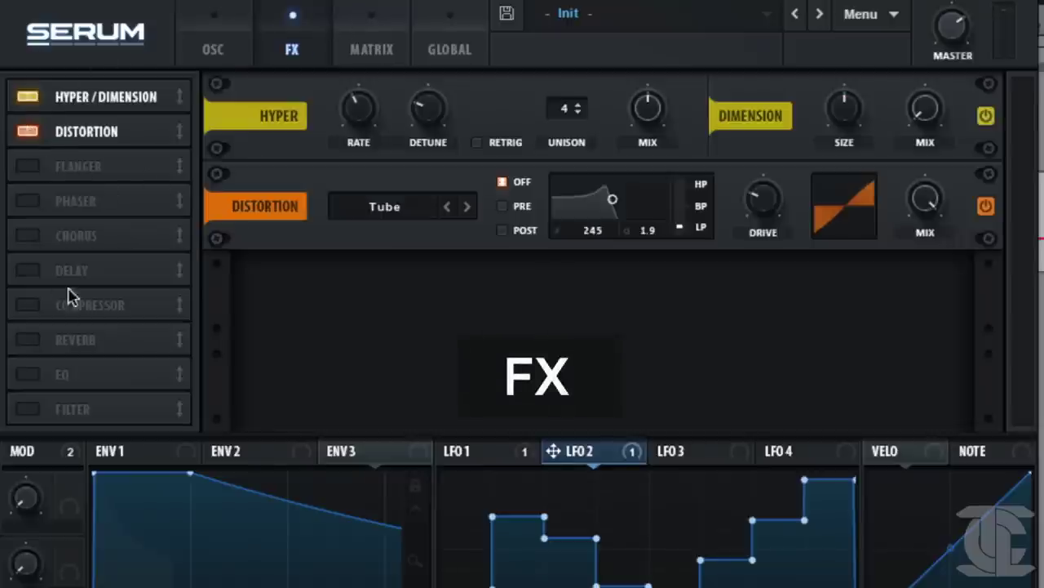
{"action": "left_click_drag", "start_coordinate": [138, 146], "coordinate": [150, 100]}
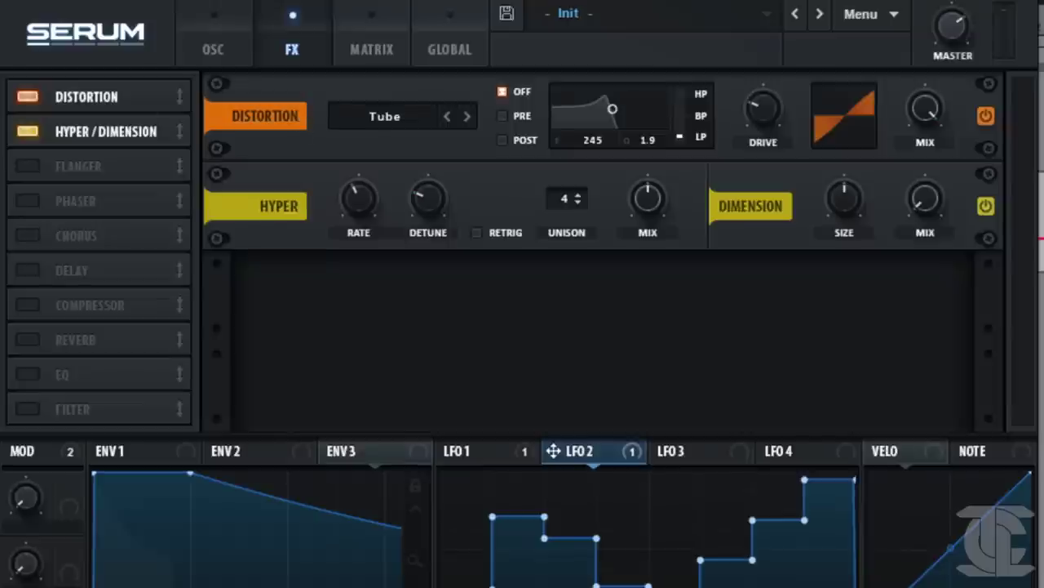
Enable the Chorus and Delay effects and bring up the modulation matrix
{"action": "left_click", "coordinate": [31, 235]}
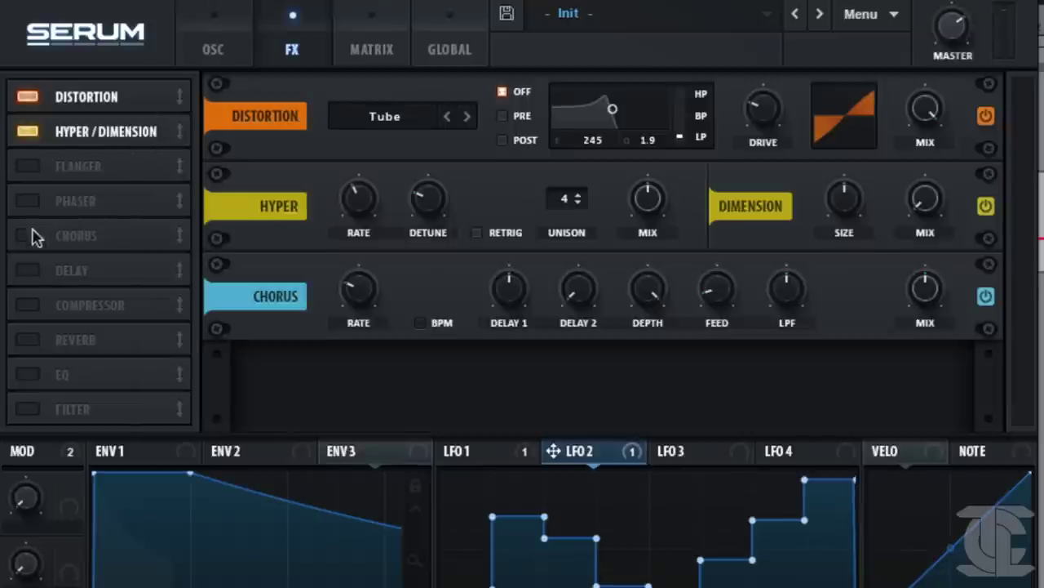
{"action": "left_click", "coordinate": [33, 270]}
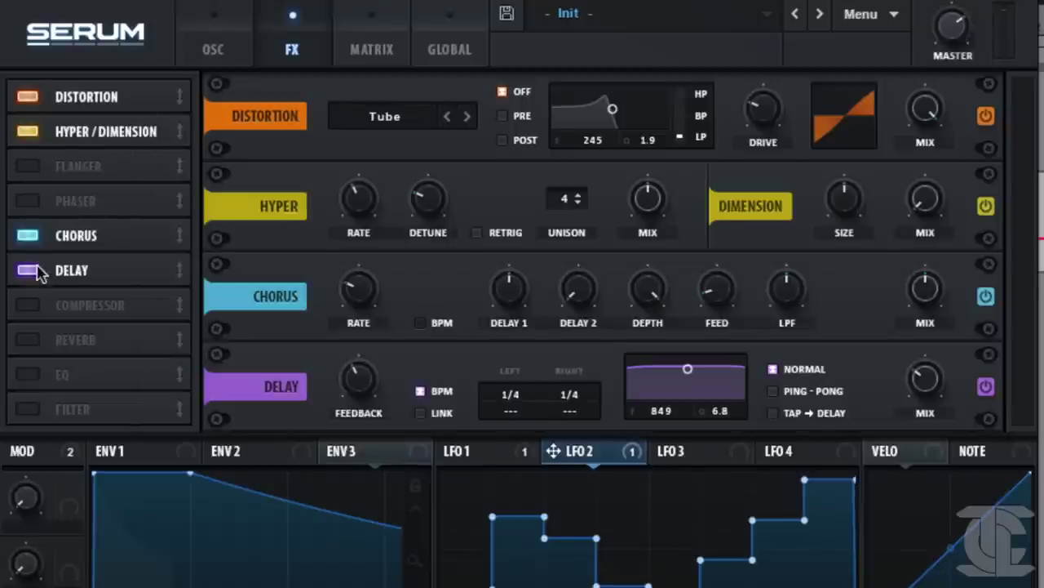
{"action": "left_click", "coordinate": [373, 47]}
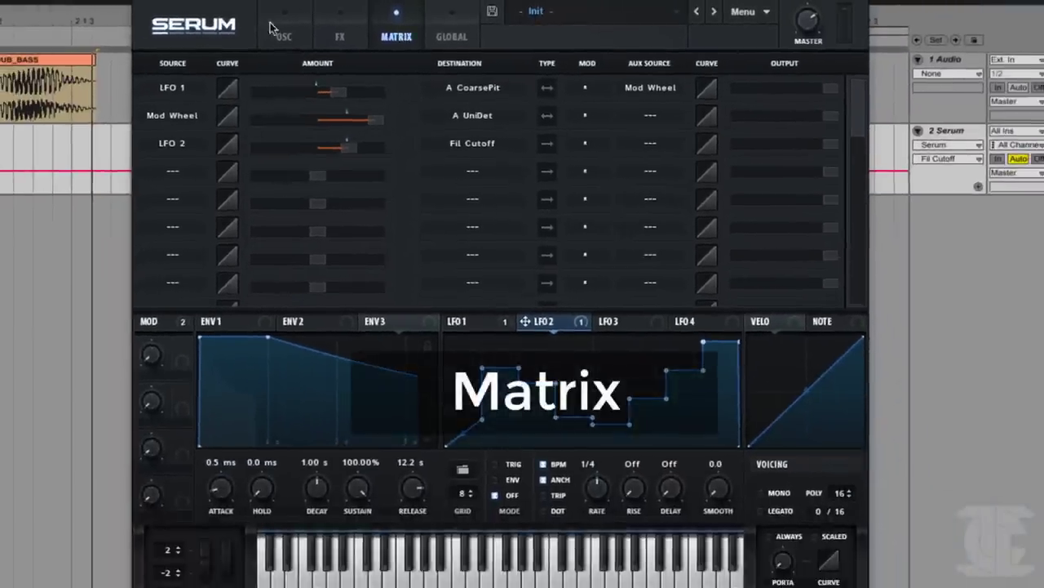
Route LFO 2 to the filter resonance and set that matrix row 4 amount to about 48
{"action": "left_click", "coordinate": [278, 32]}
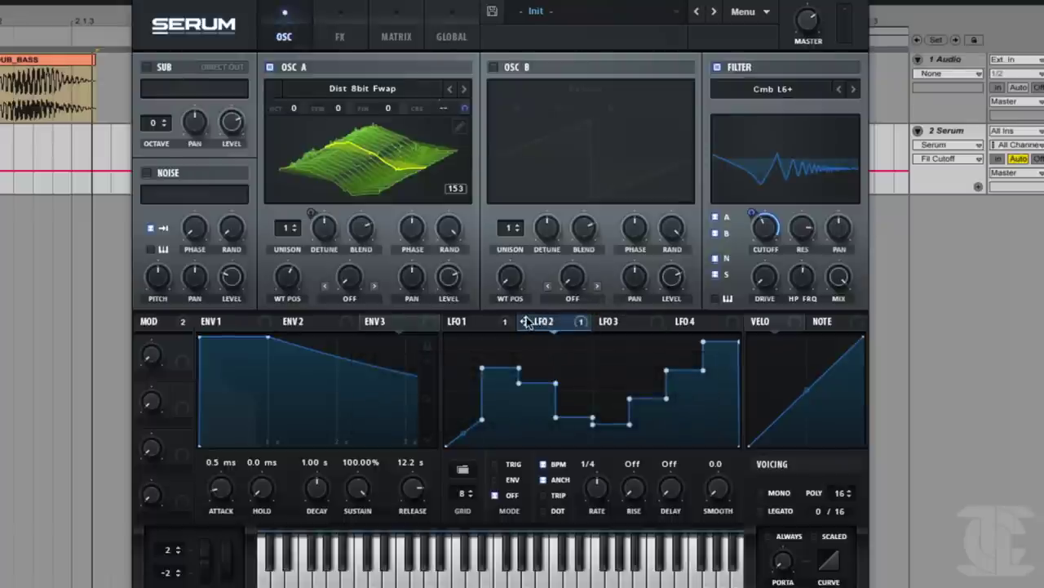
{"action": "left_click_drag", "start_coordinate": [571, 314], "coordinate": [800, 232]}
{"action": "left_click", "coordinate": [393, 37]}
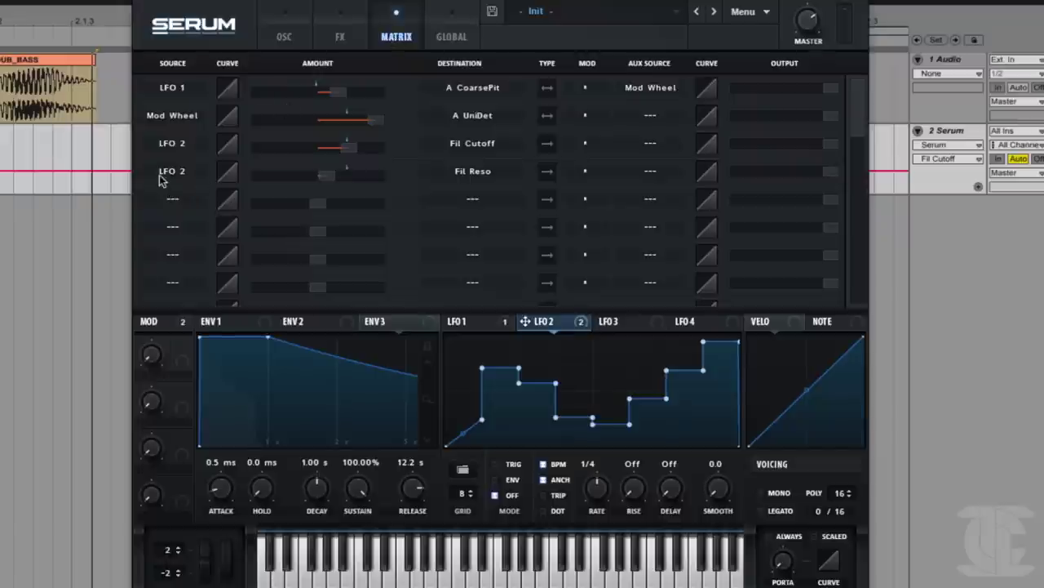
{"action": "left_click_drag", "start_coordinate": [324, 180], "coordinate": [350, 175]}
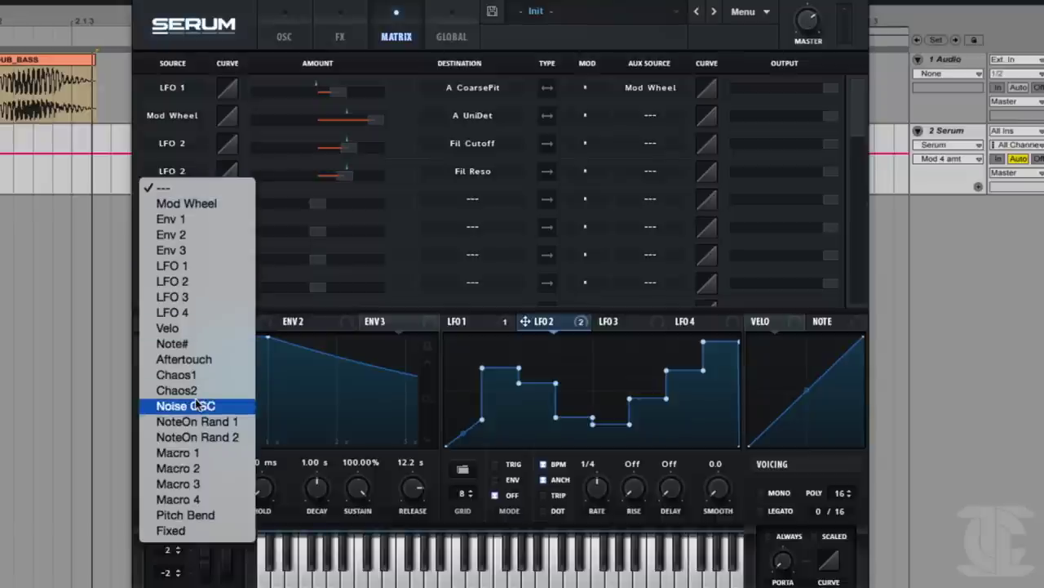
Assign Mod Wheel as the auxiliary source for row 4's LFO 2 to Fil Reso route
{"action": "left_click", "coordinate": [662, 182]}
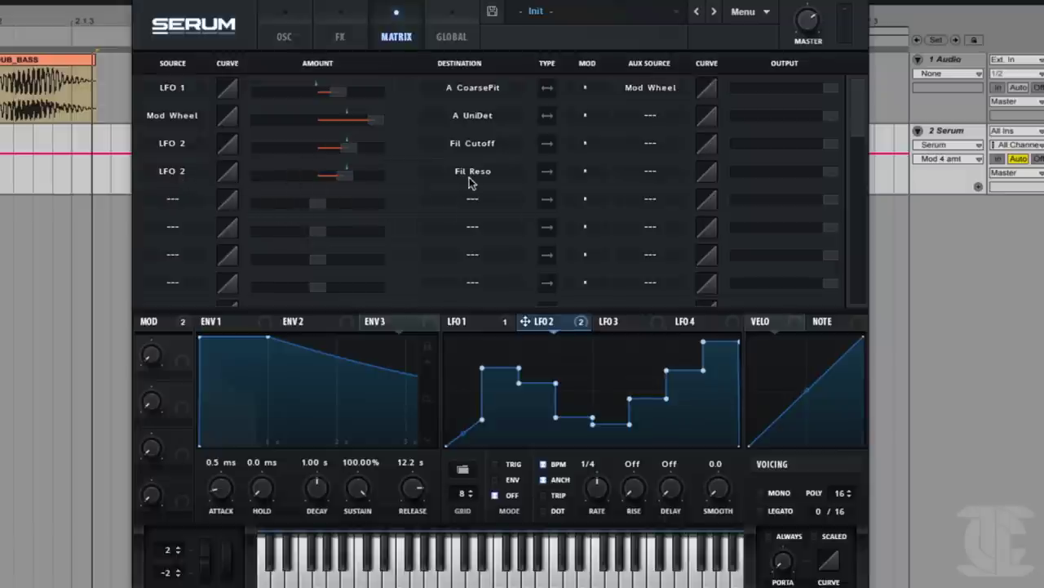
{"action": "left_click", "coordinate": [658, 173]}
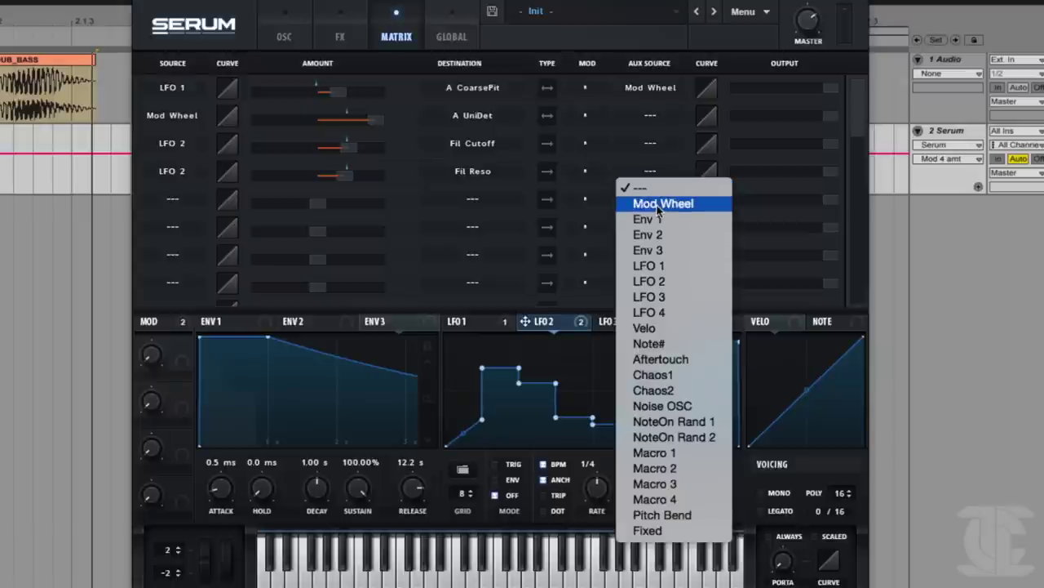
{"action": "left_click", "coordinate": [657, 204]}
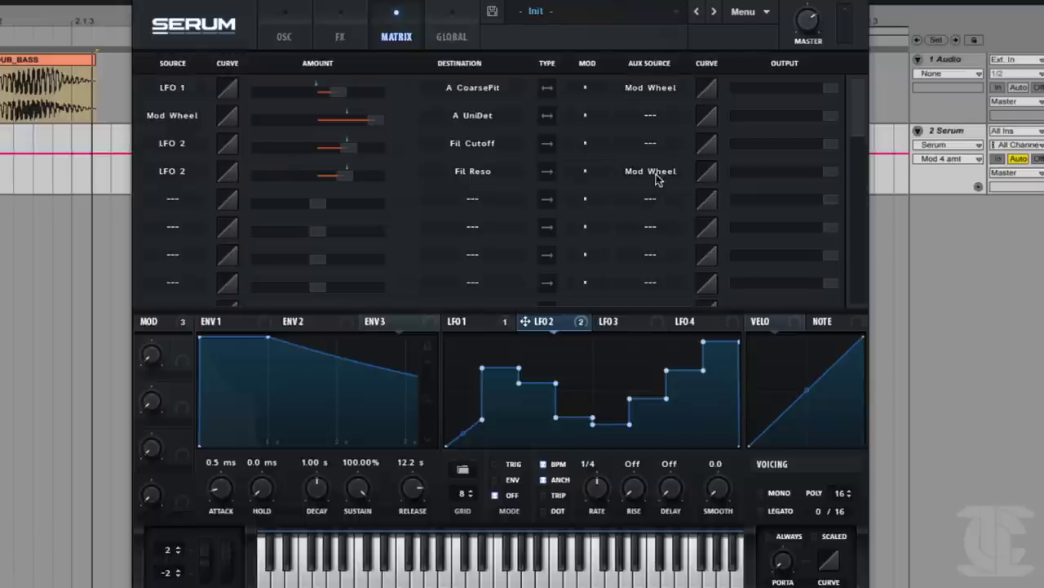
{"action": "mouse_move", "coordinate": [360, 177]}
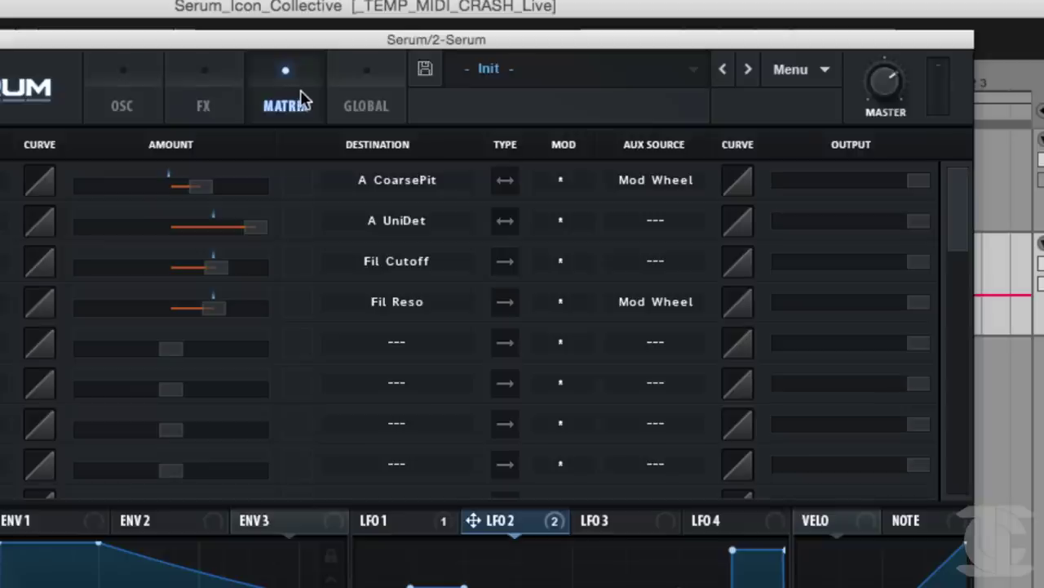
{"action": "left_click", "coordinate": [359, 106]}
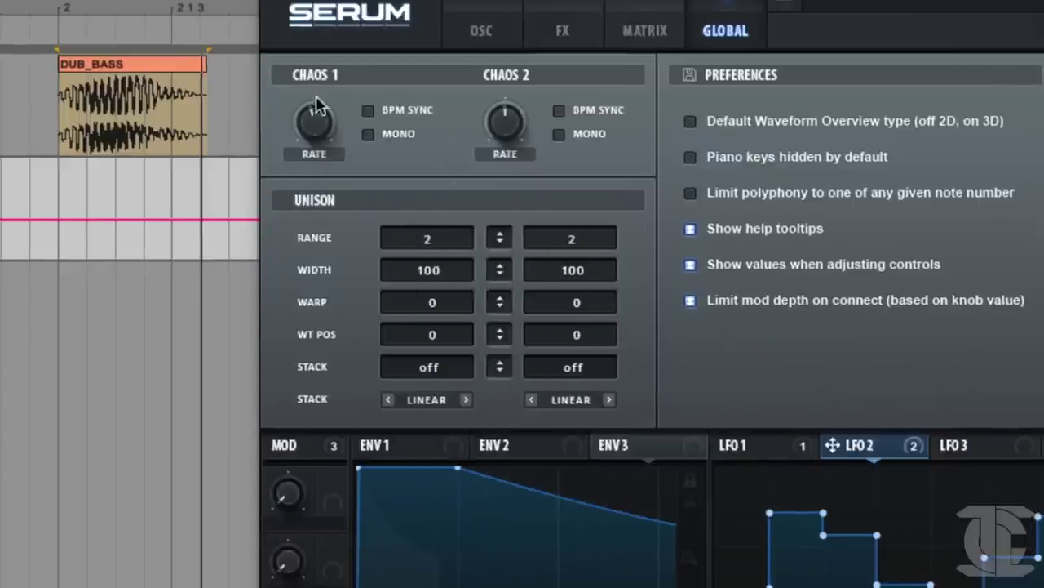
Lower the Chaos 1 rate to about 2.7 and the Chaos 2 rate to about 4.5
{"action": "left_click_drag", "start_coordinate": [316, 106], "coordinate": [316, 138]}
{"action": "mouse_move", "coordinate": [515, 106]}
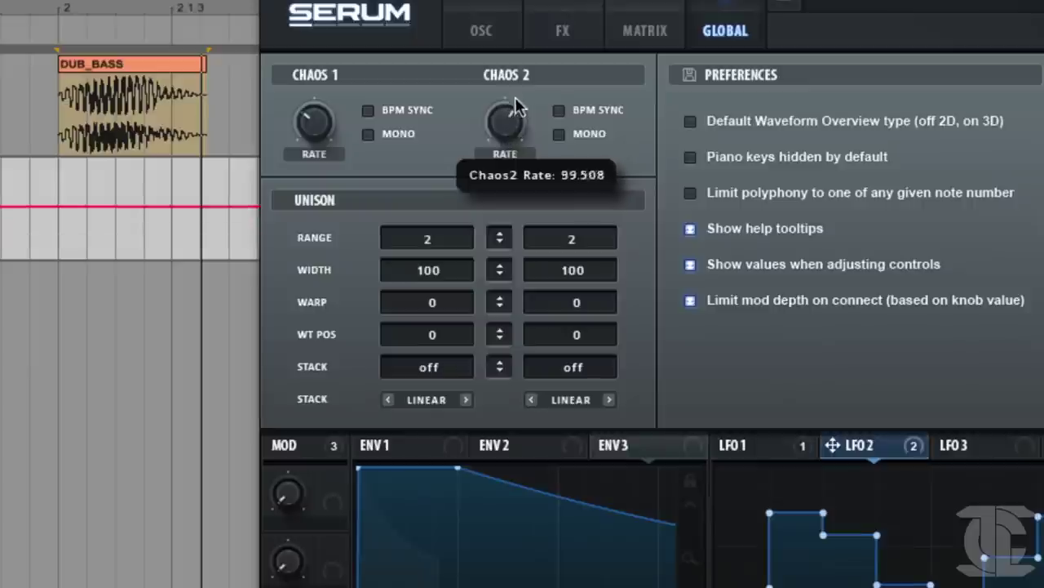
{"action": "left_click_drag", "start_coordinate": [516, 98], "coordinate": [485, 147]}
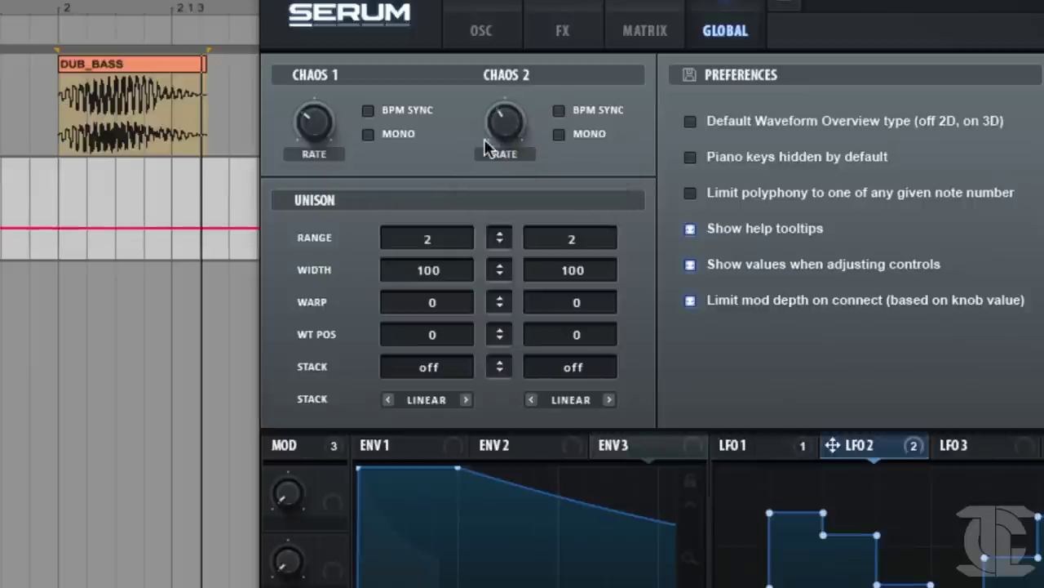
{"action": "left_click_drag", "start_coordinate": [506, 129], "coordinate": [502, 131]}
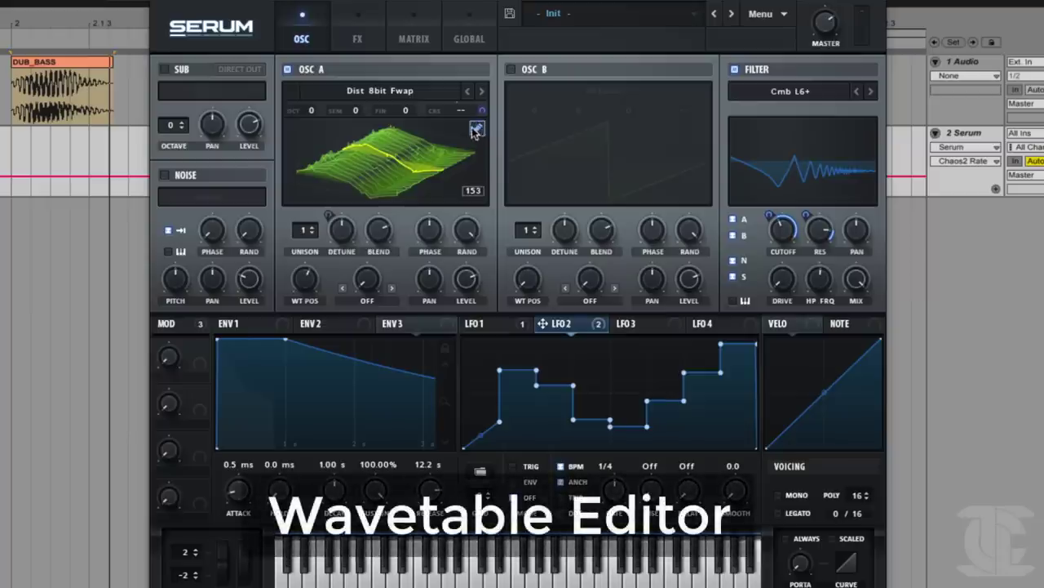
Open the Table Edit window for Oscillator A's Dist 8bit Fwap wavetable at frame 153
{"action": "left_click", "coordinate": [478, 131]}
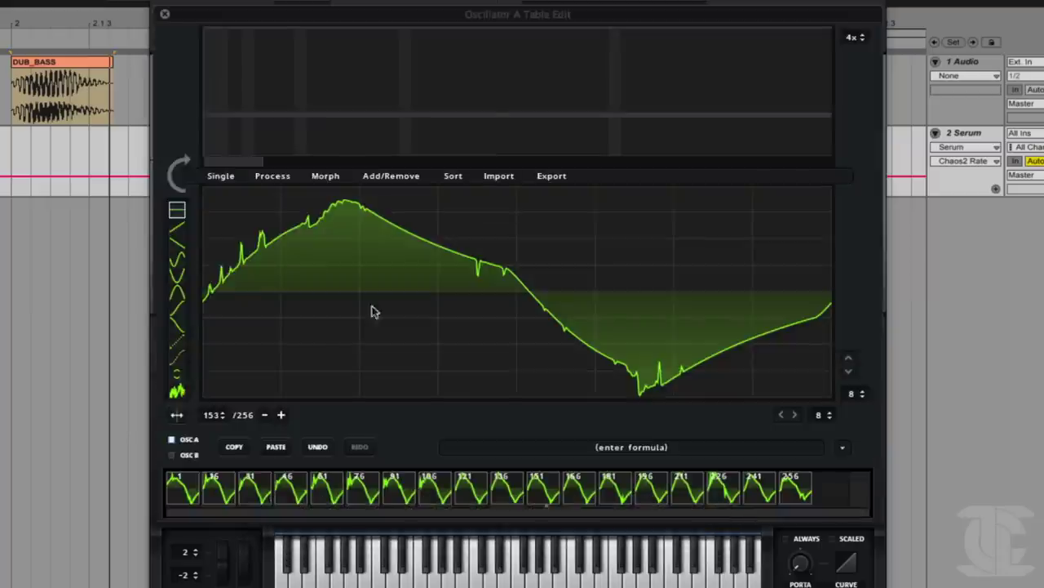